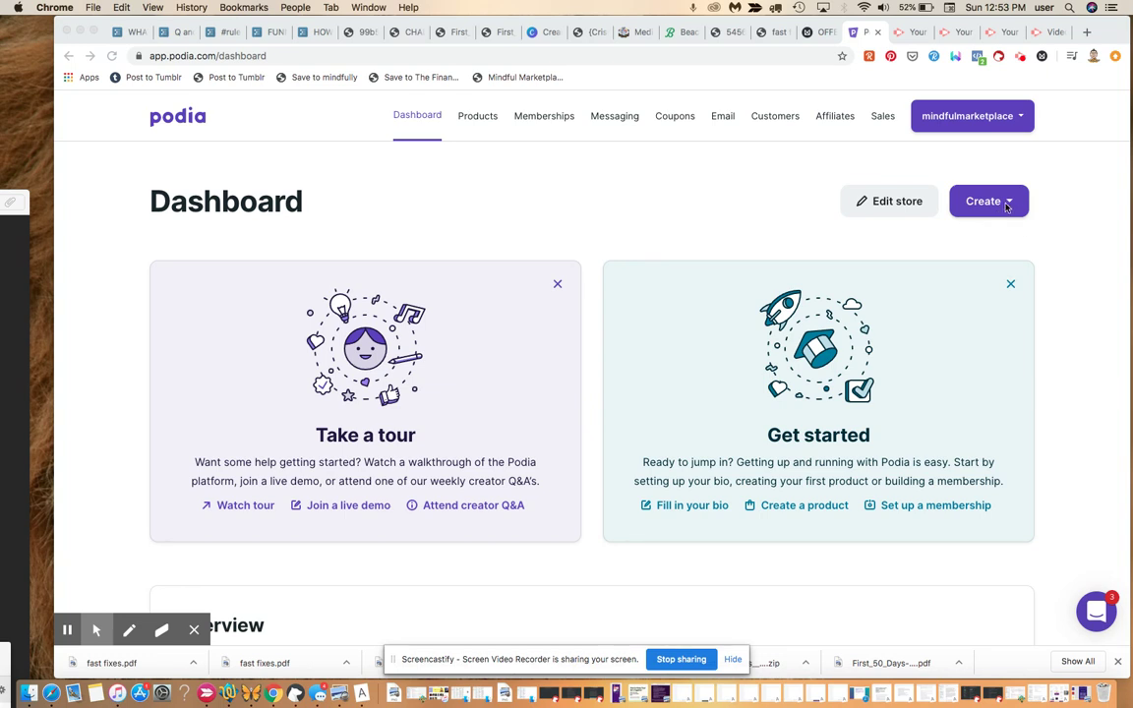
# Go to the store's product list and start adding a new product
pyautogui.click(1006, 206)
pyautogui.click(1003, 202)
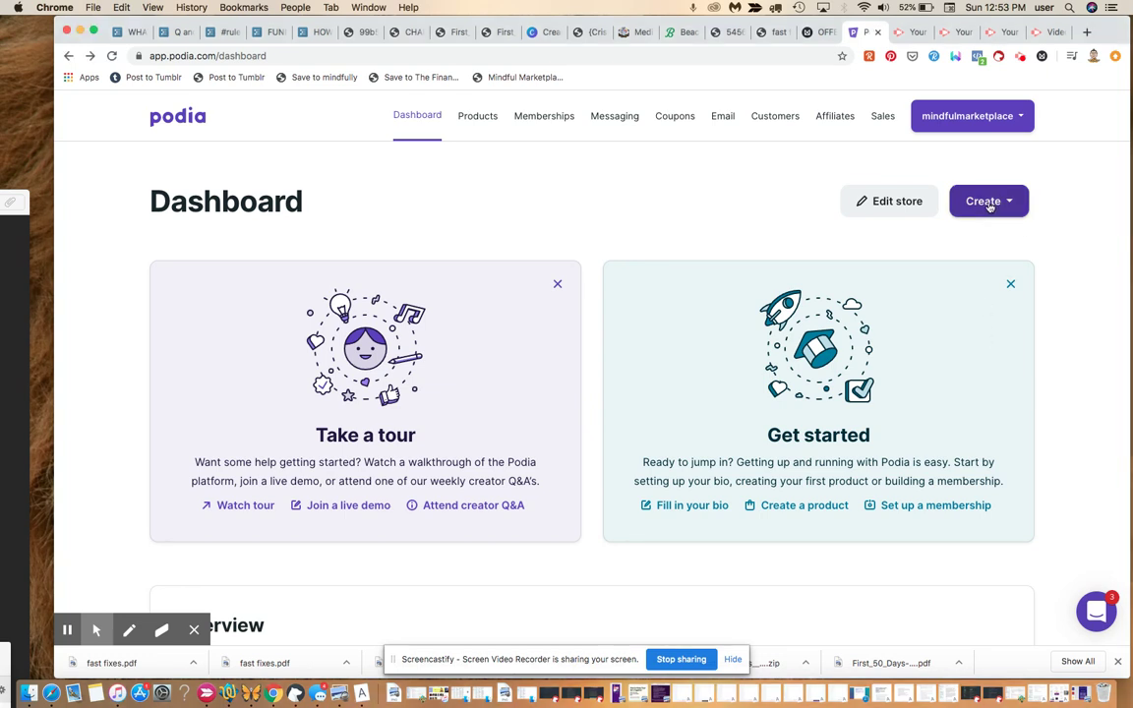
pyautogui.click(948, 380)
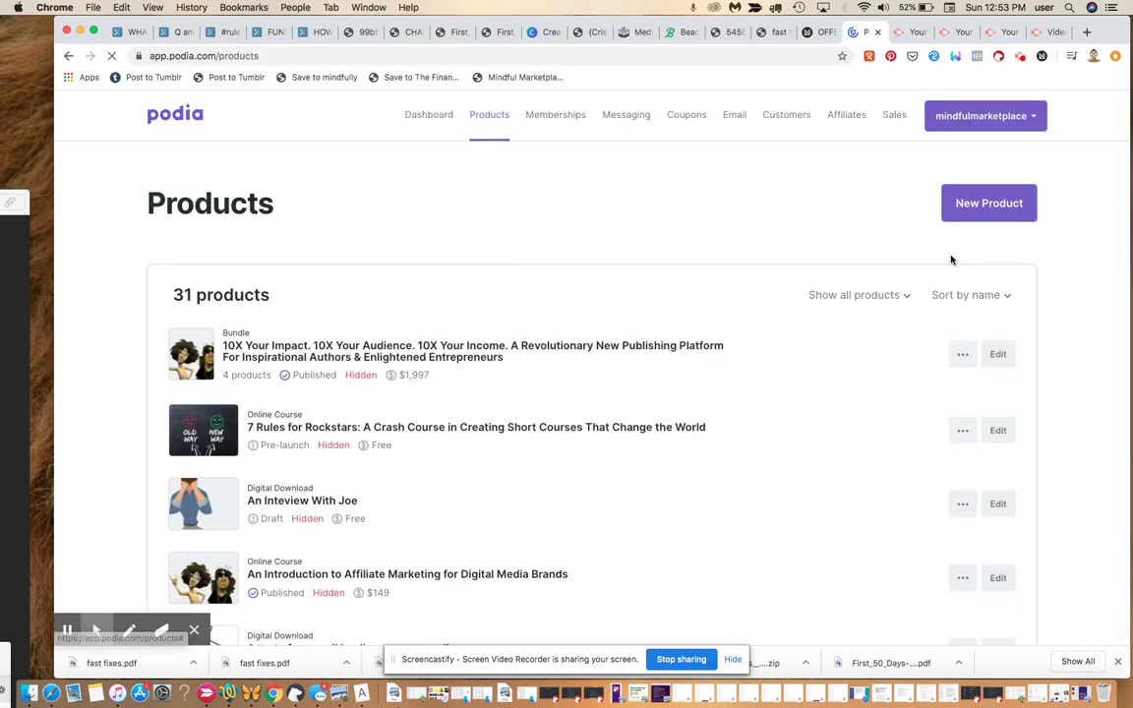
pyautogui.click(984, 211)
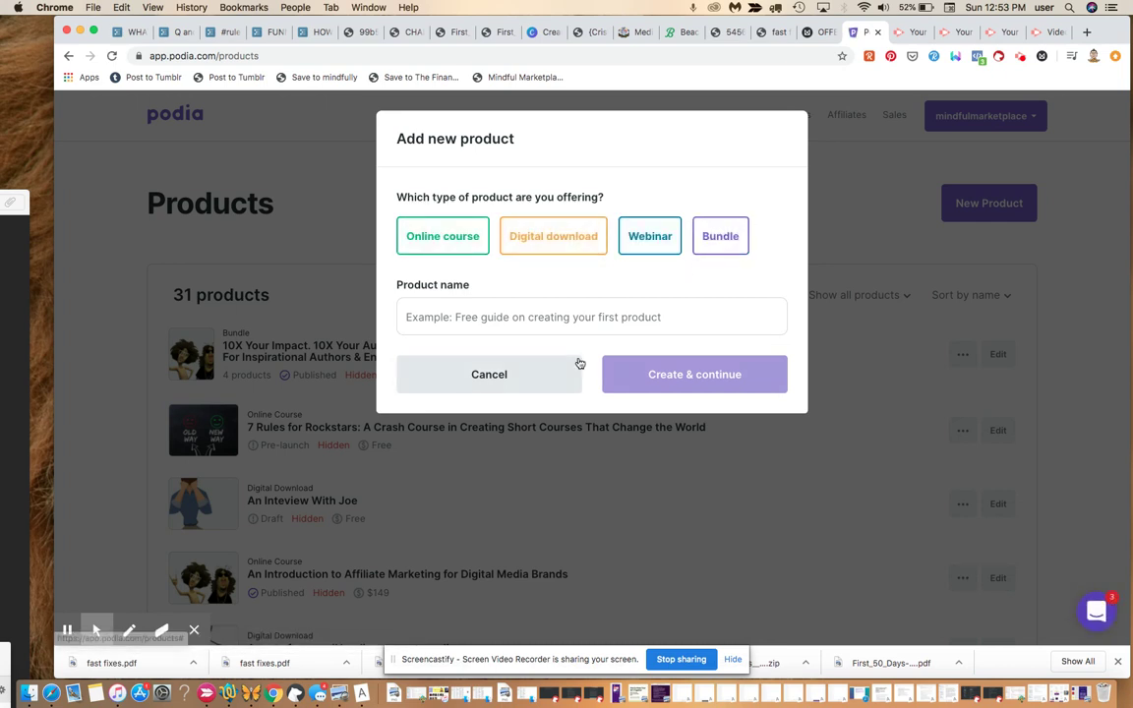
# Create a digital download product named "Educational Marketing Made Really Easy!"
pyautogui.click(568, 315)
pyautogui.write('Edica')
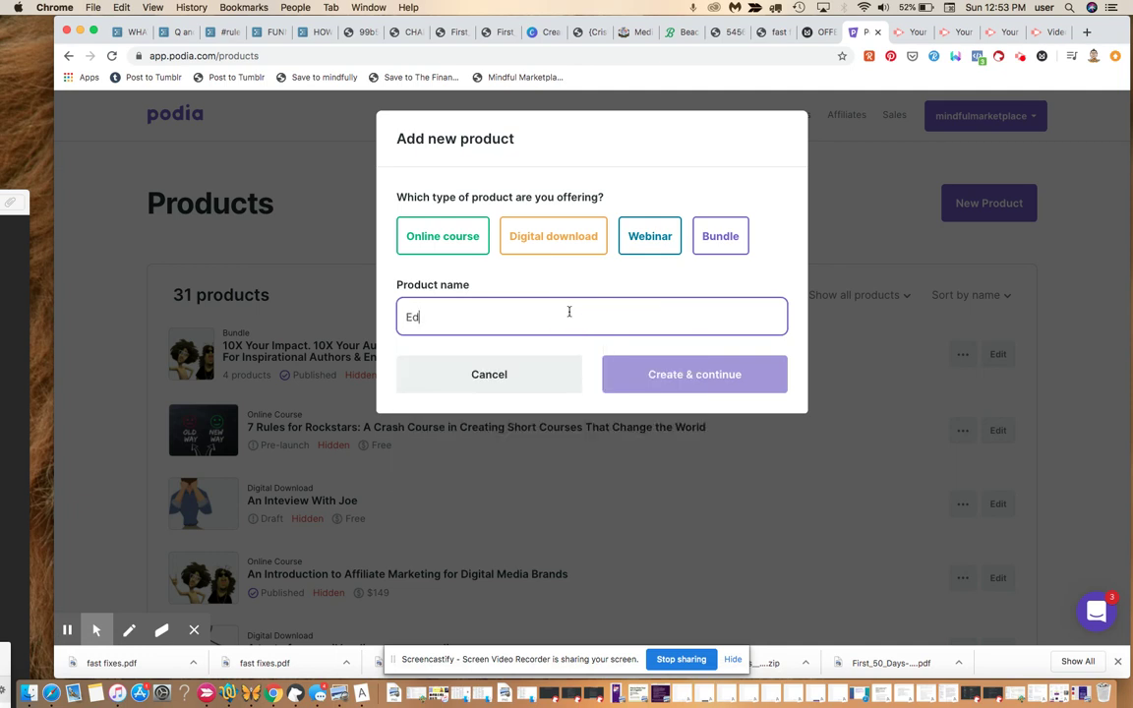
pyautogui.press('BackSpace')
pyautogui.press('BackSpace')
pyautogui.press('BackSpace')
pyautogui.write('ucational MArk')
pyautogui.press('BackSpace')
pyautogui.press('BackSpace')
pyautogui.press('BackSpace')
pyautogui.write('arketing Made ')
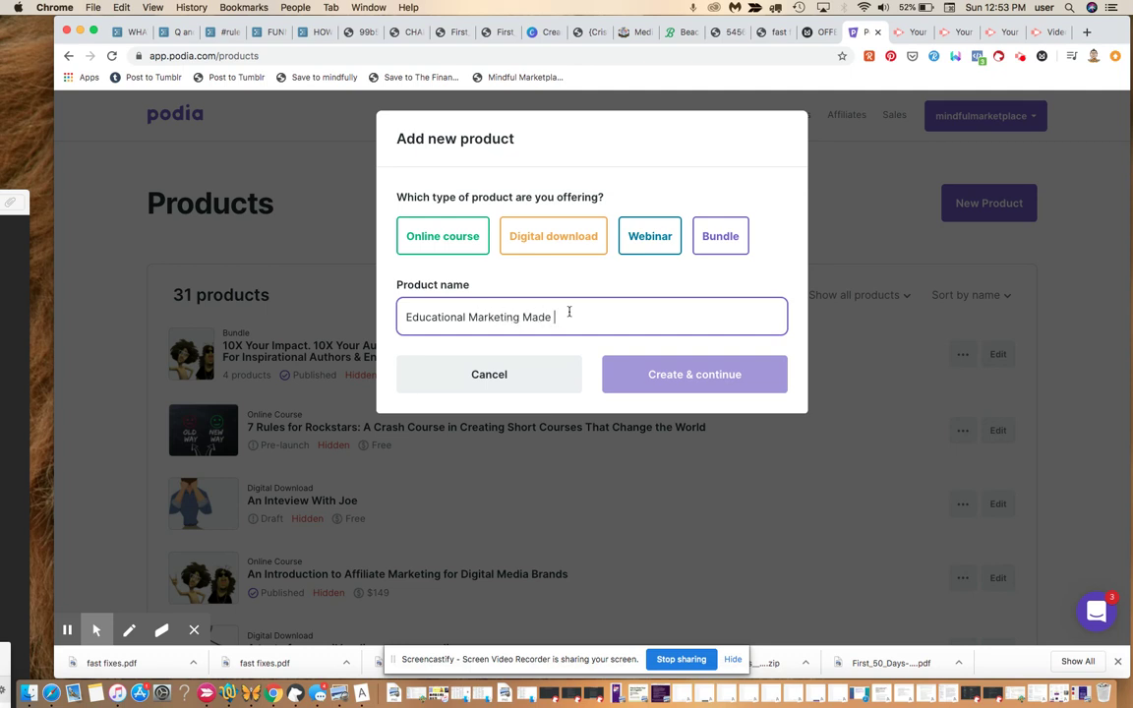
pyautogui.write('Really Easy!')
pyautogui.click(541, 239)
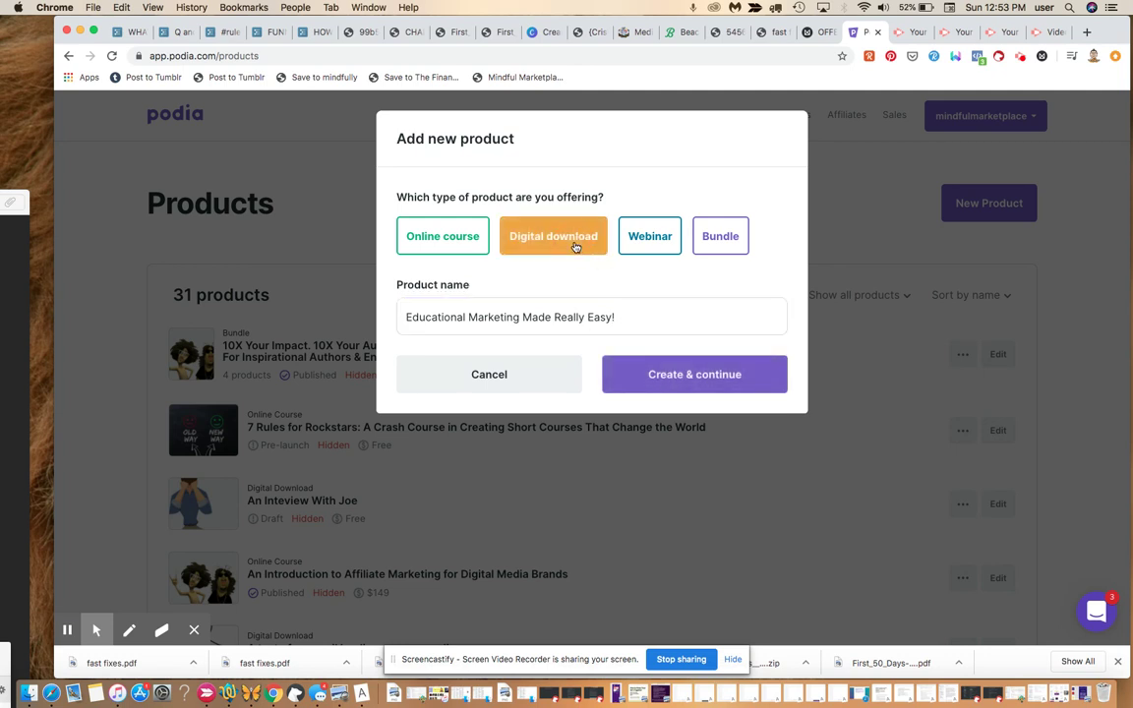
pyautogui.click(672, 382)
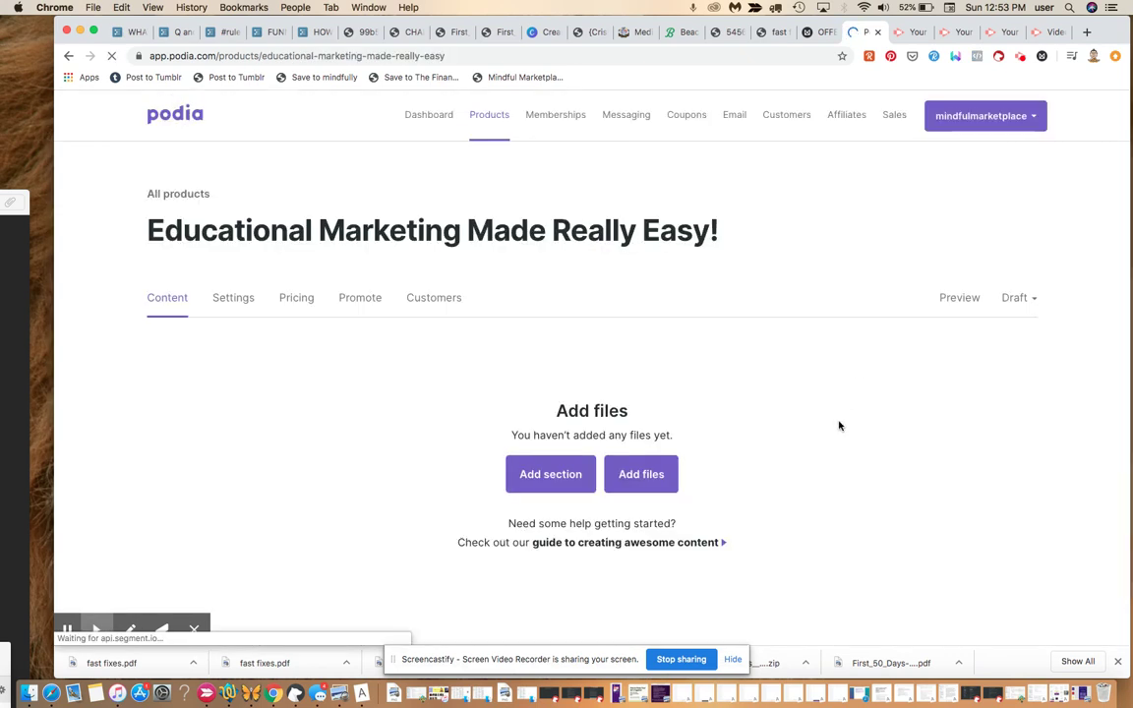
# Upload fast fixes.pdf from the desktop as the product's content file
pyautogui.click(655, 480)
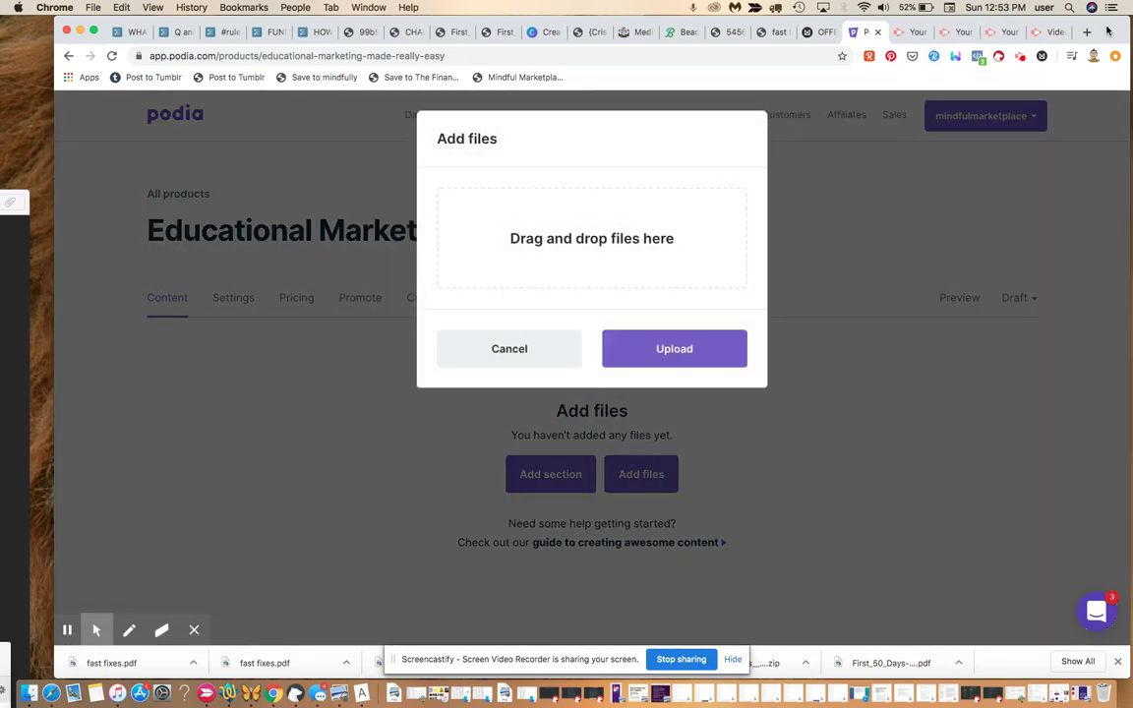
pyautogui.moveTo(1108, 31); pyautogui.dragTo(681, 5)
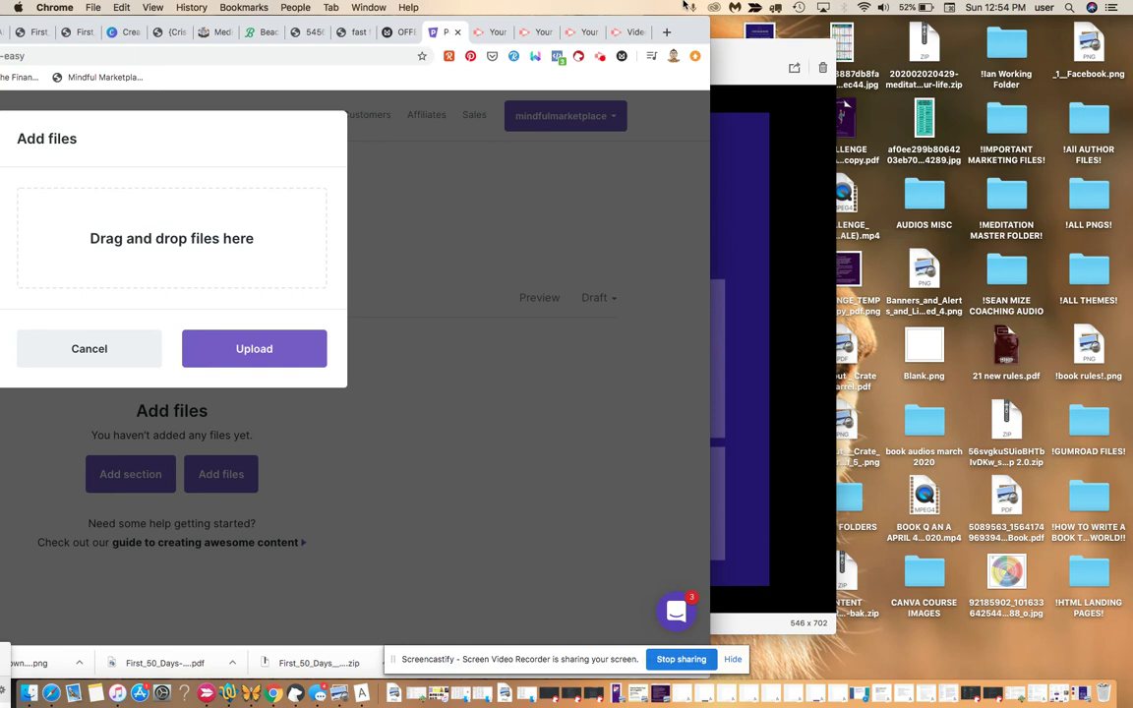
pyautogui.click(953, 693)
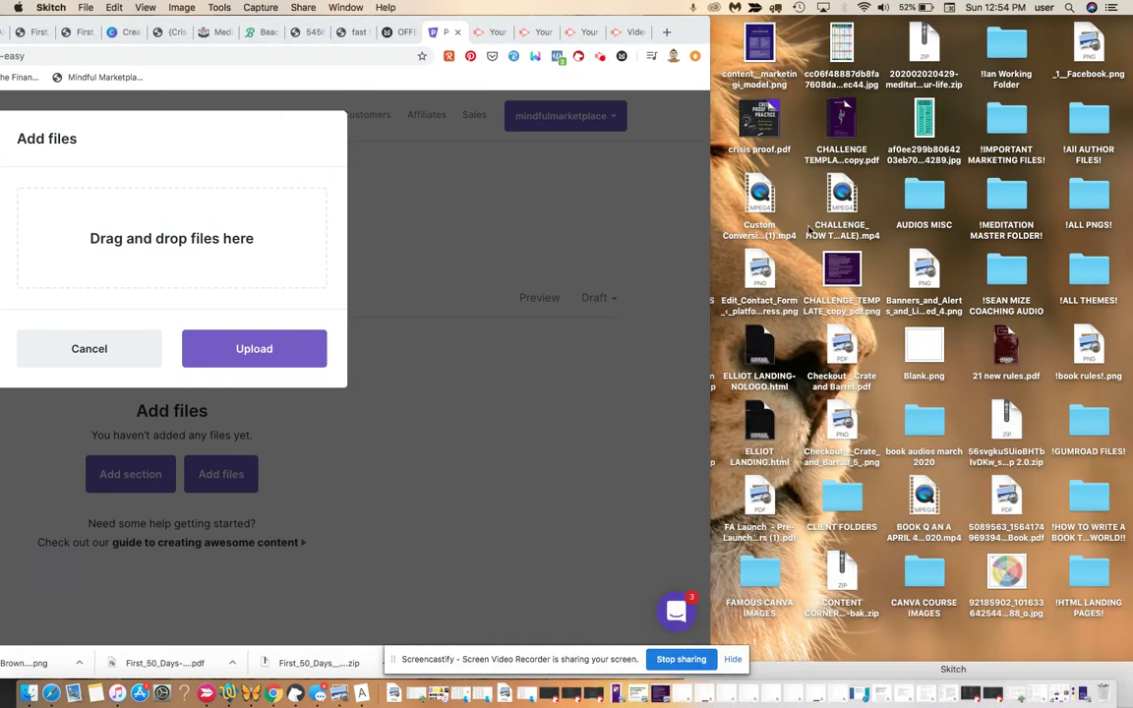
pyautogui.moveTo(697, 32); pyautogui.dragTo(412, 42)
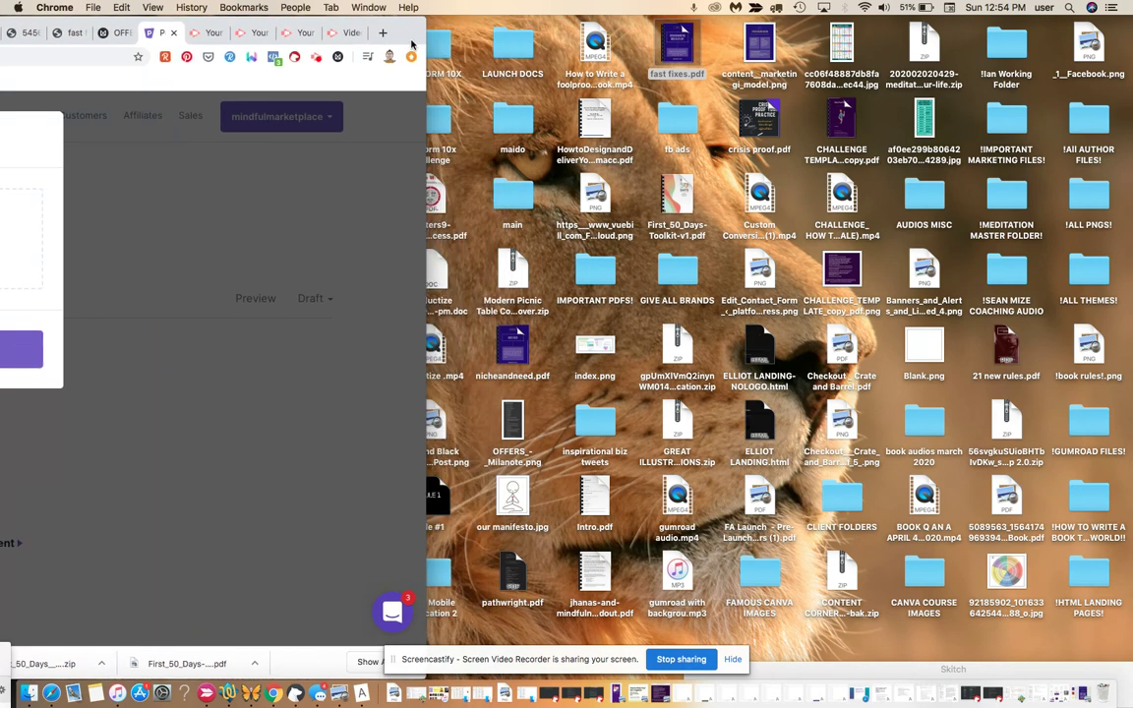
pyautogui.moveTo(412, 41); pyautogui.dragTo(1013, 149)
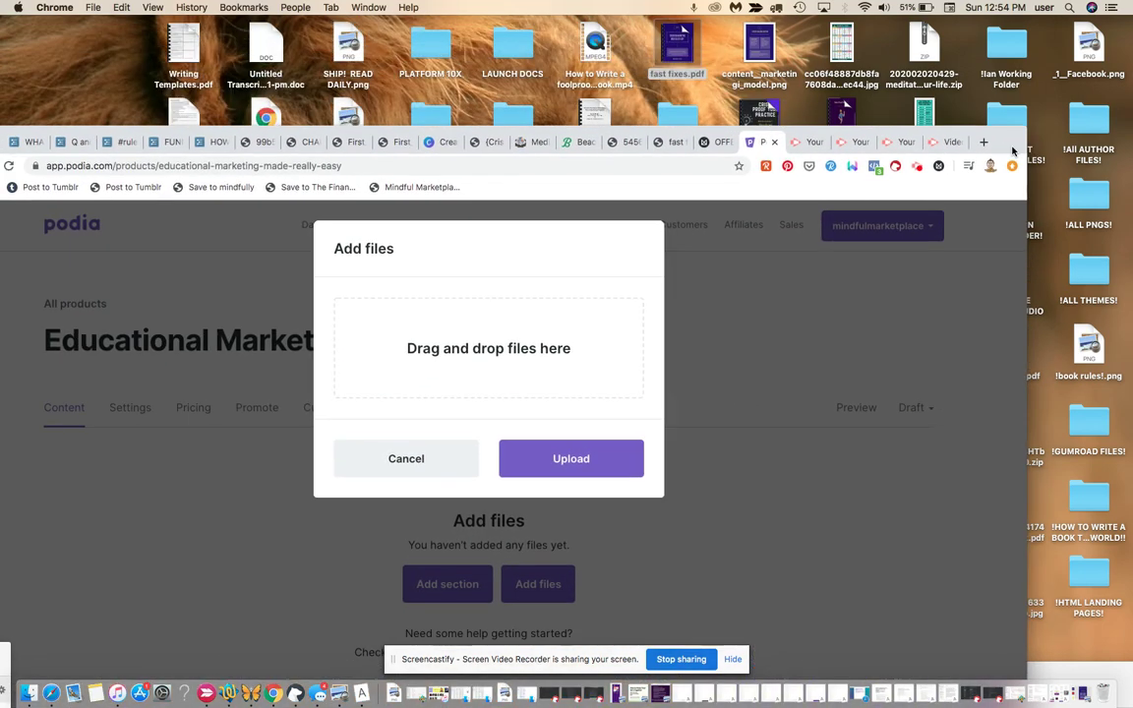
pyautogui.moveTo(686, 51); pyautogui.dragTo(511, 356)
pyautogui.moveTo(613, 138); pyautogui.dragTo(703, 6)
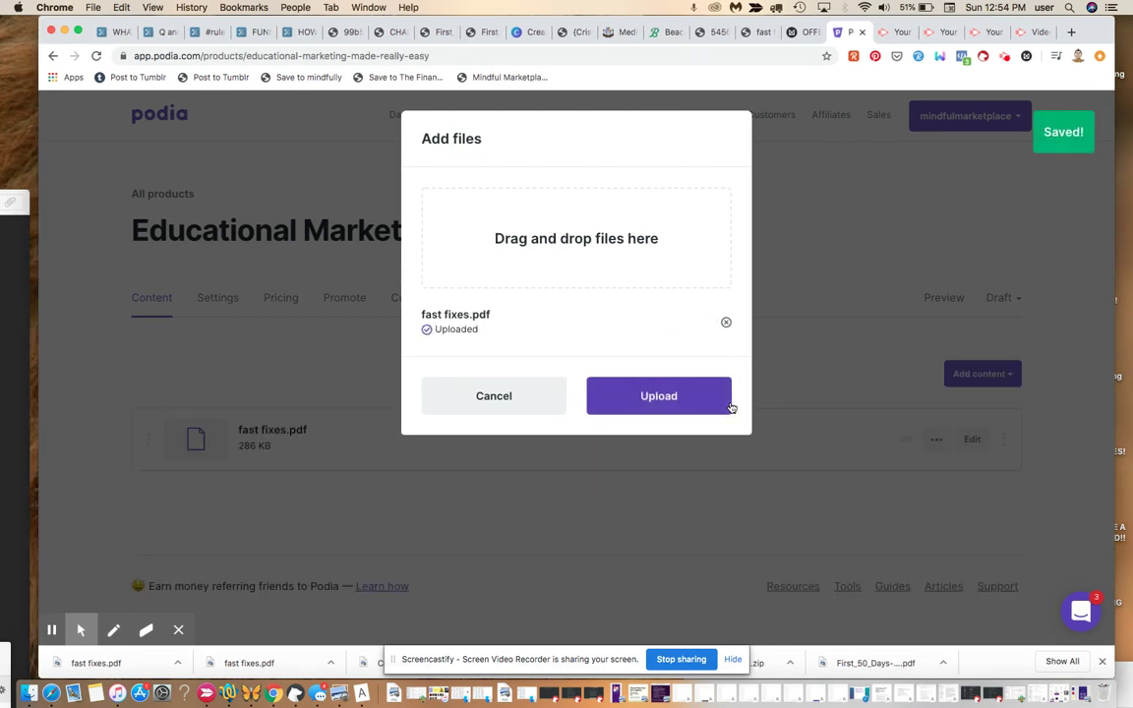
pyautogui.click(705, 407)
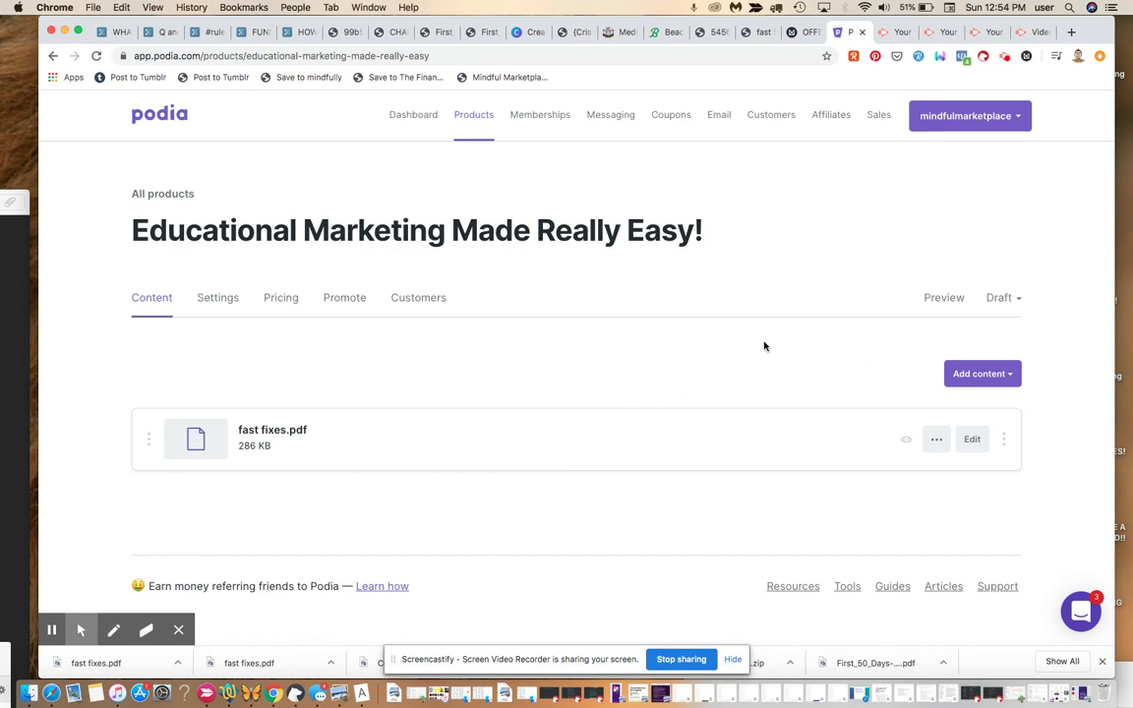
# Publish the product, review its public sales page and return to the product's content page
pyautogui.click(1005, 298)
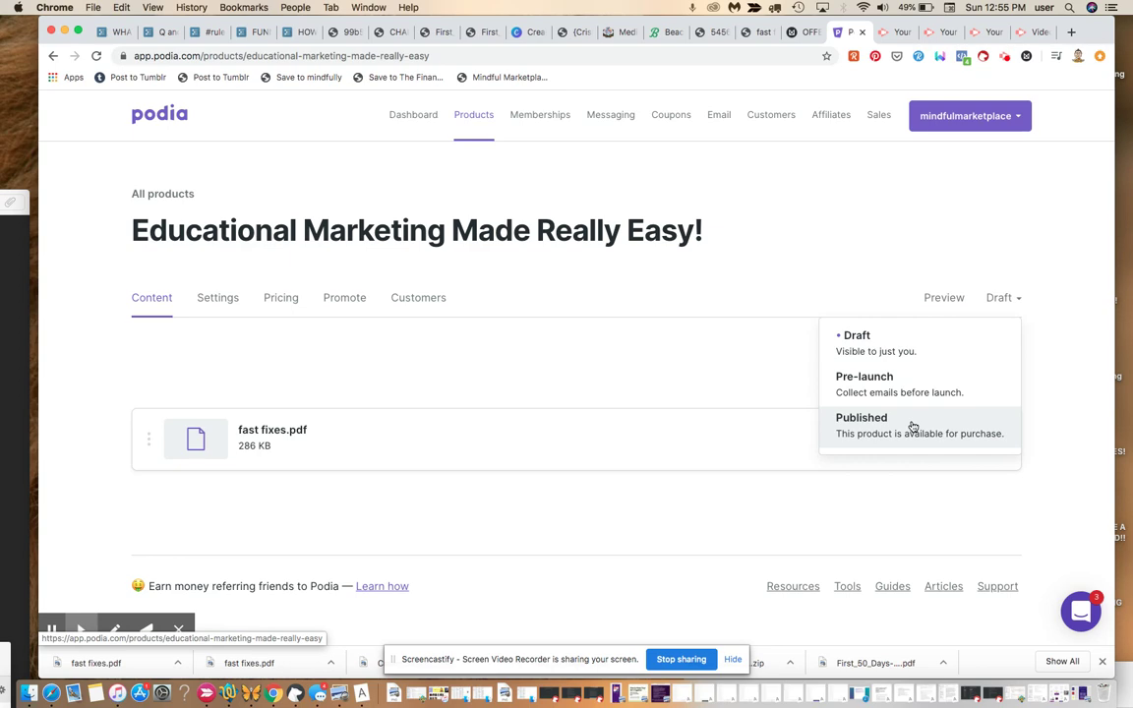
pyautogui.click(913, 426)
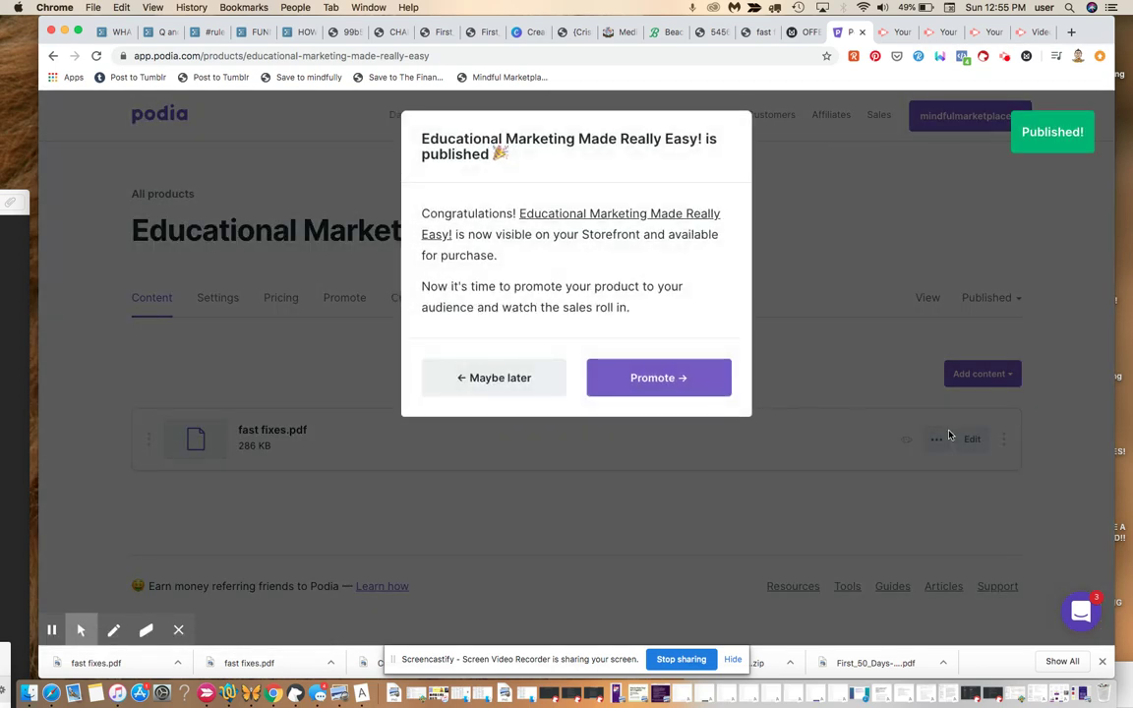
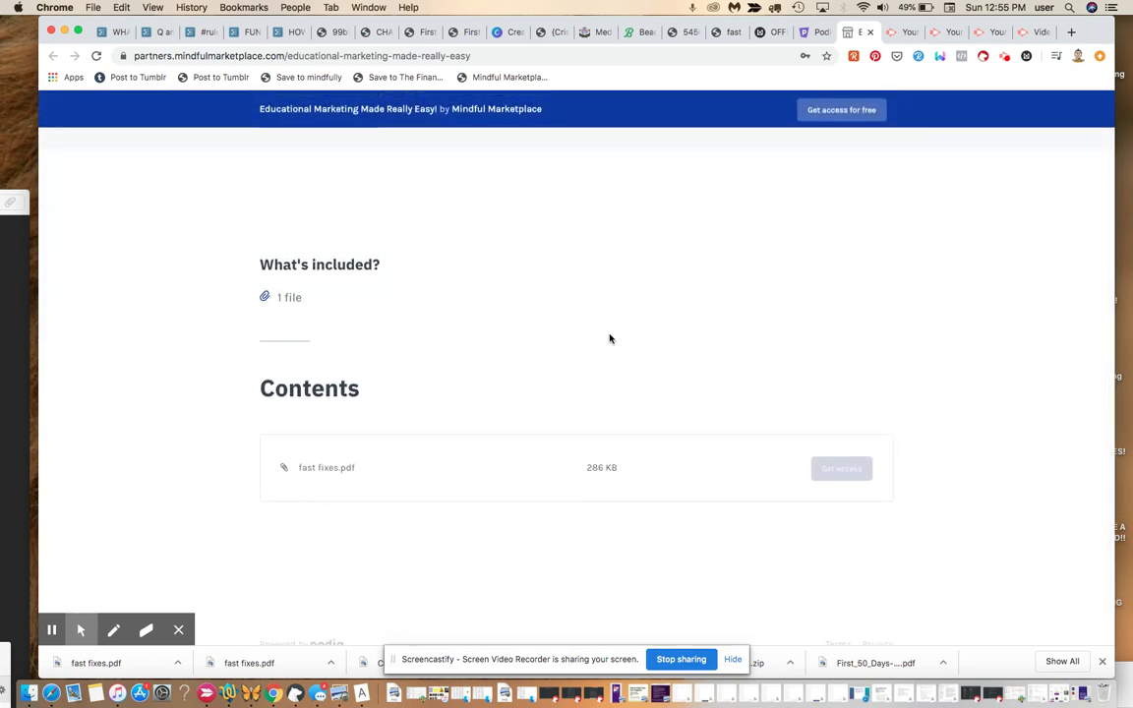
pyautogui.scroll(5, 609, 338)
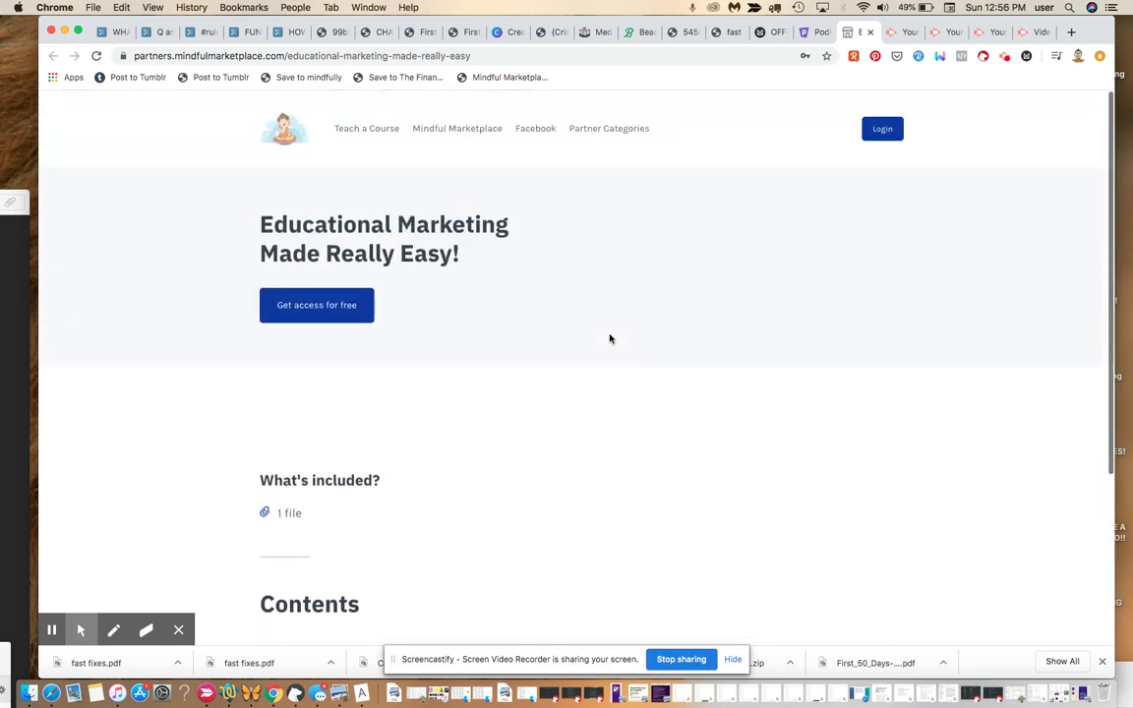
pyautogui.click(821, 33)
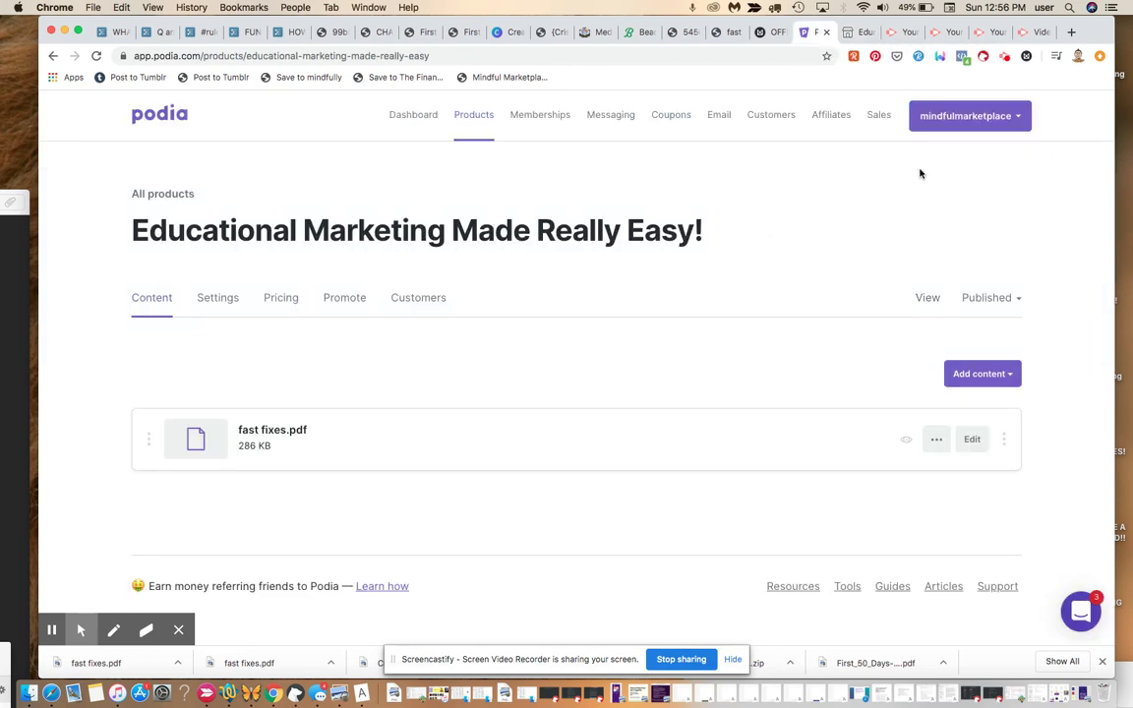
# Open the store editor, search its pages for "edu" and load the Educational Marketing product page
pyautogui.click(1013, 122)
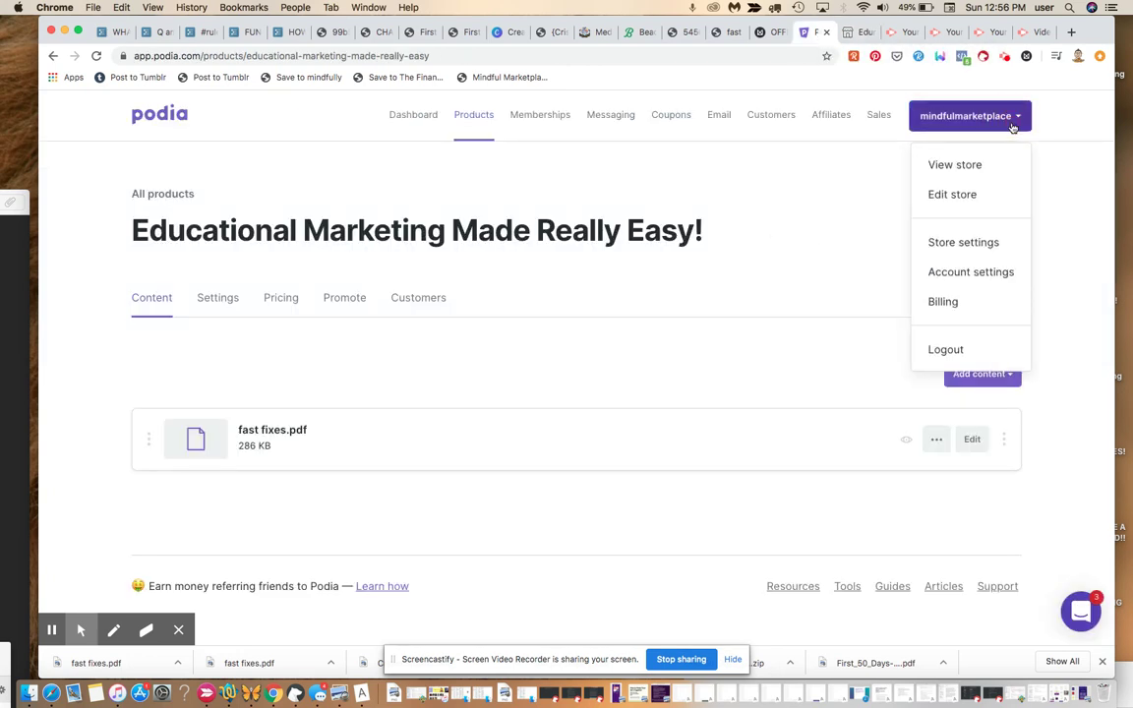
pyautogui.click(971, 195)
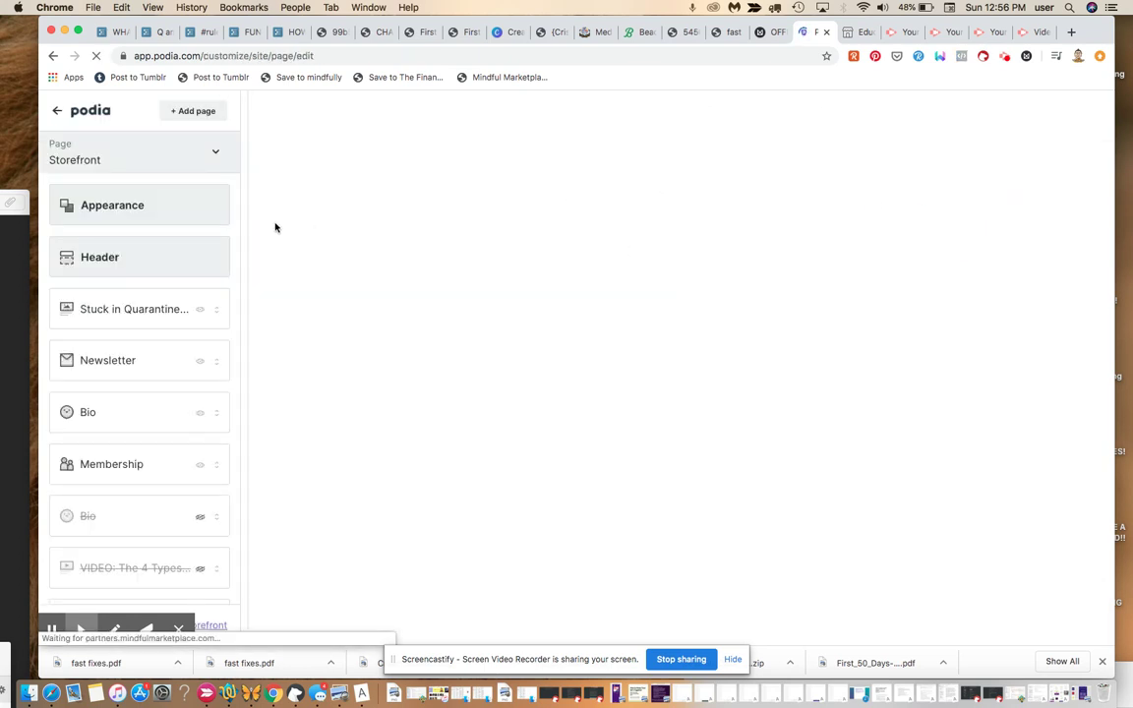
pyautogui.click(197, 156)
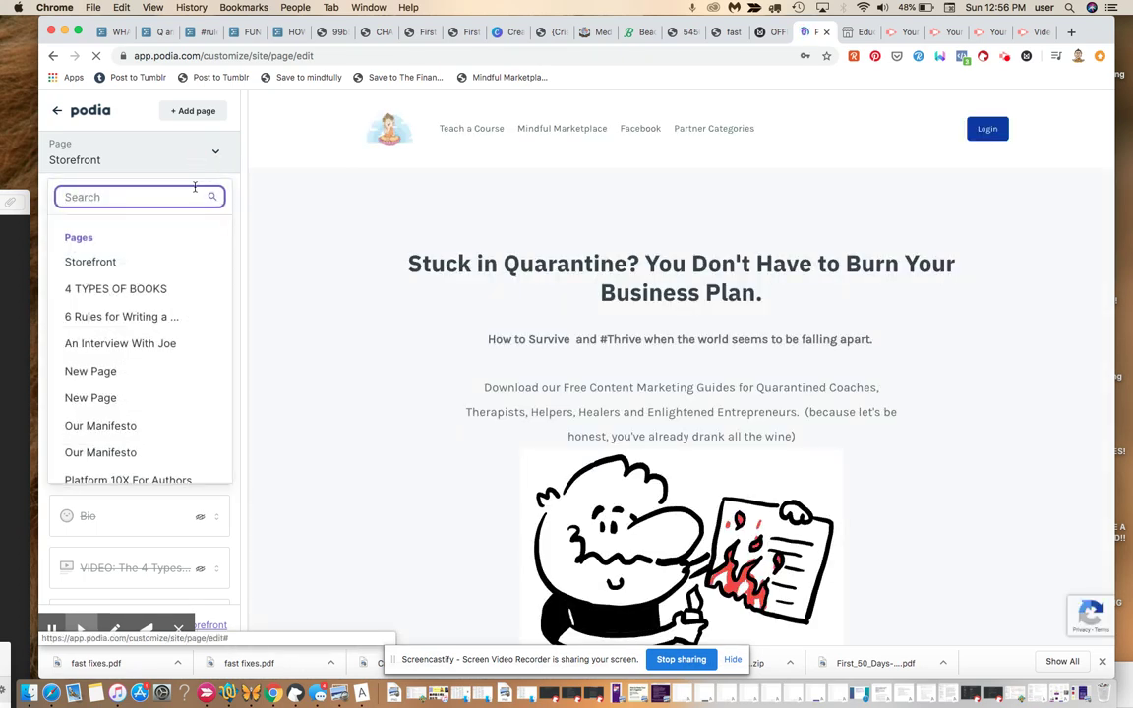
pyautogui.write('edu')
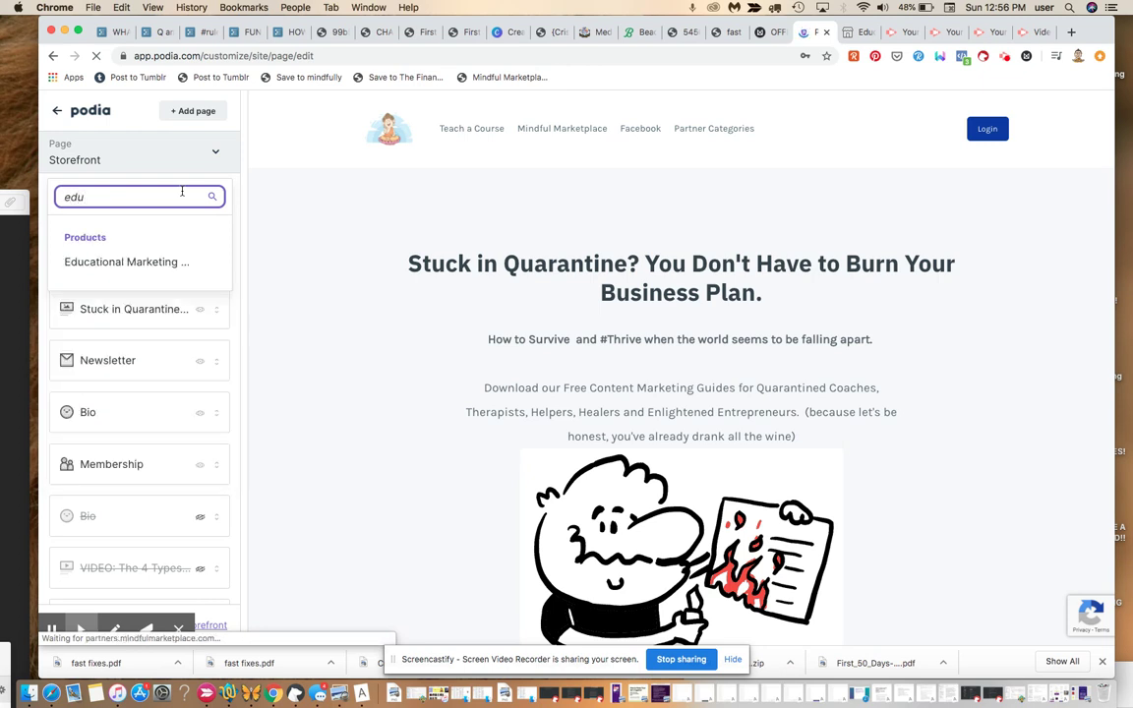
pyautogui.click(118, 264)
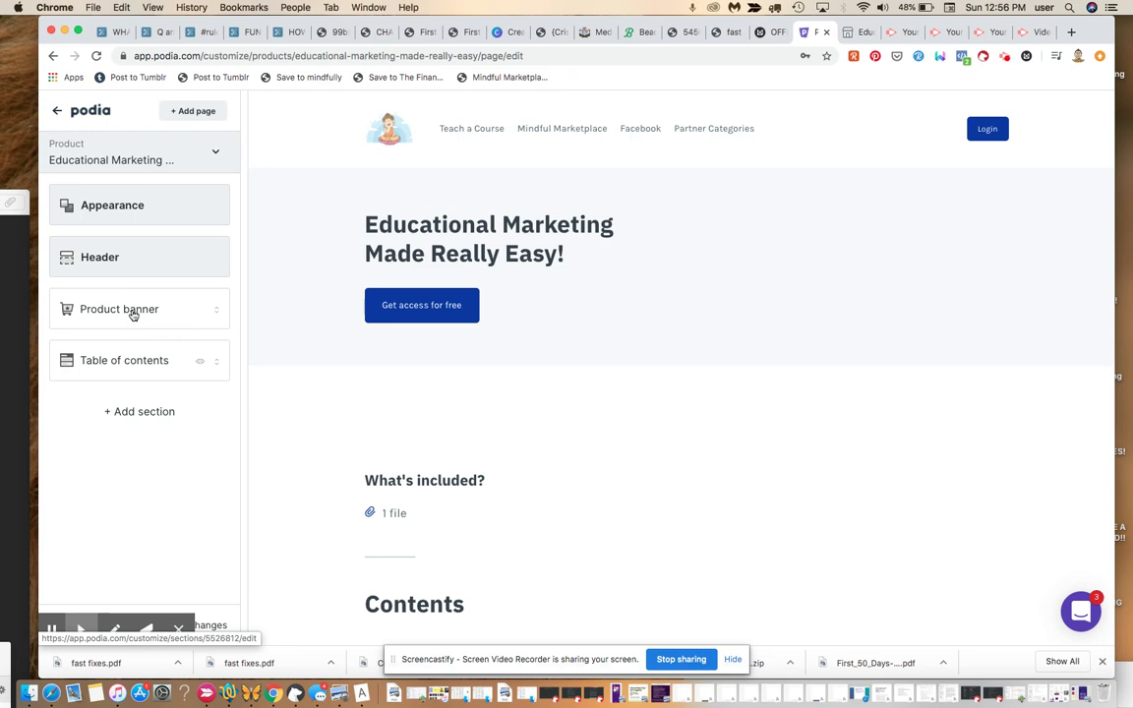
# Set the product banner text to "A crash course in educational marketing for content marketers, coaches and online entrepreneurs."
pyautogui.click(132, 313)
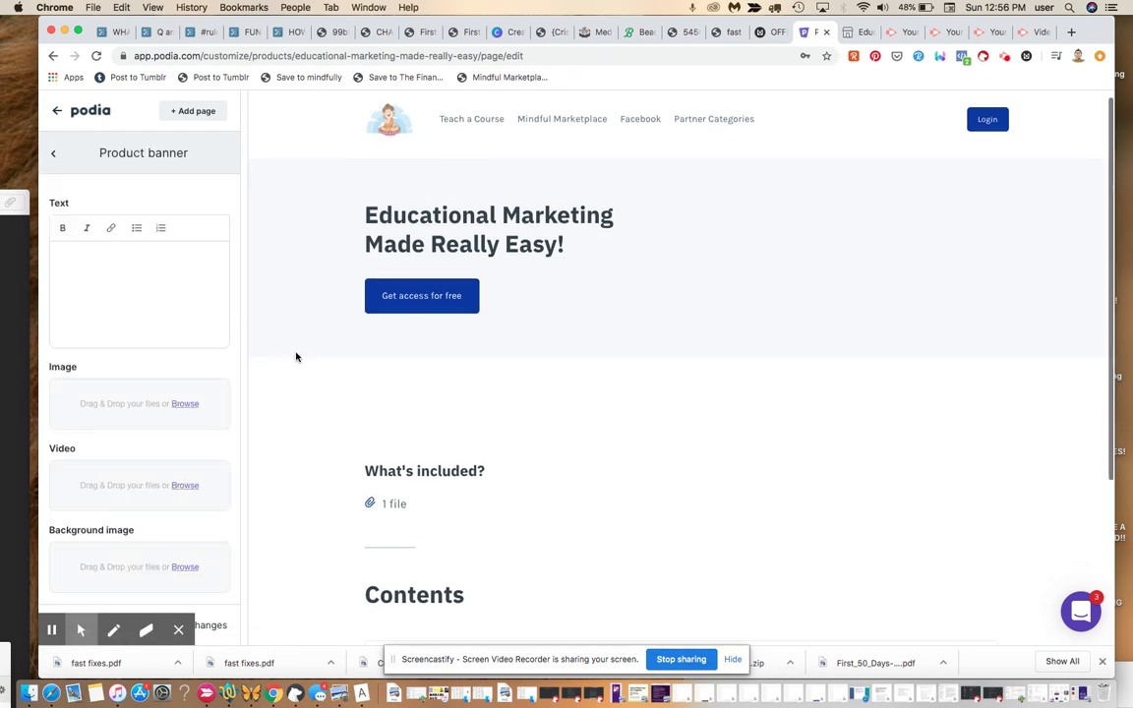
pyautogui.click(166, 275)
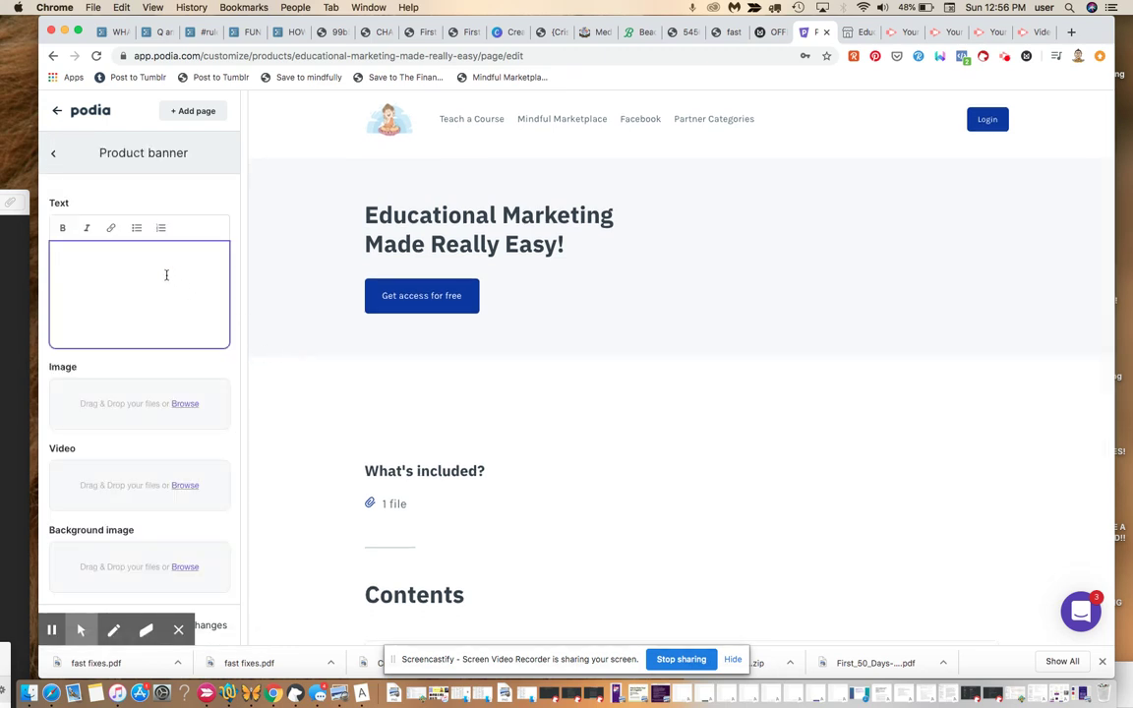
pyautogui.write('A crasah')
pyautogui.press('BackSpace')
pyautogui.press('BackSpace')
pyautogui.press('BackSpace')
pyautogui.press('BackSpace')
pyautogui.write('sh course in e')
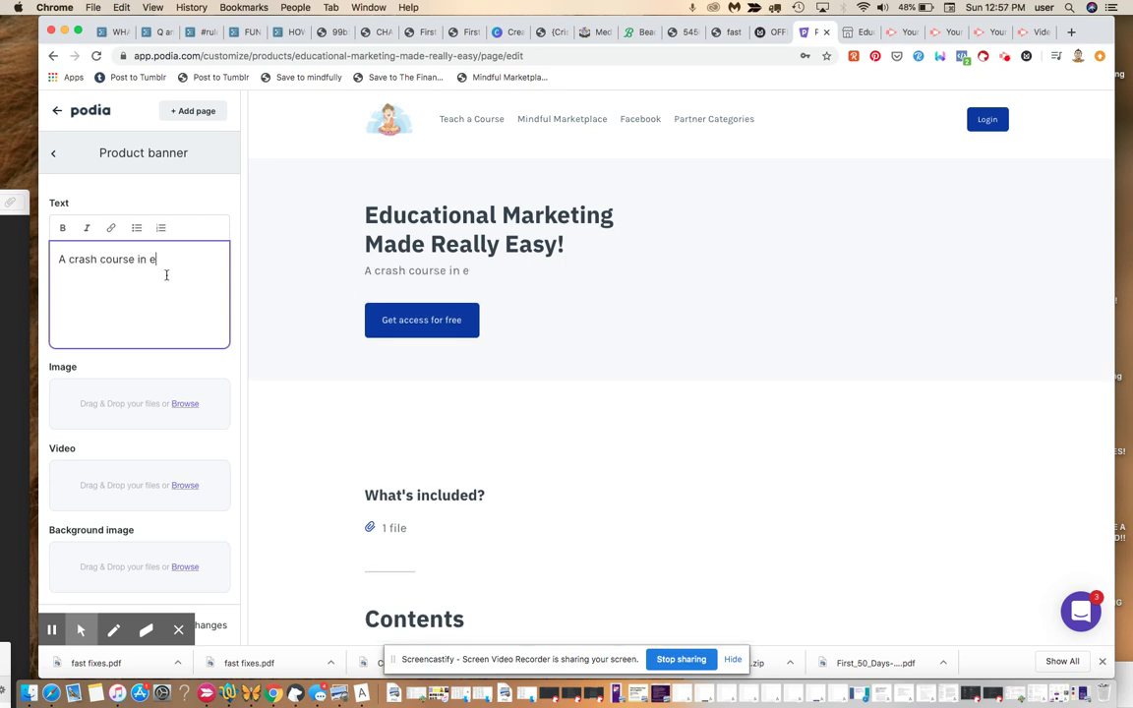
pyautogui.write('ducational marketing fo')
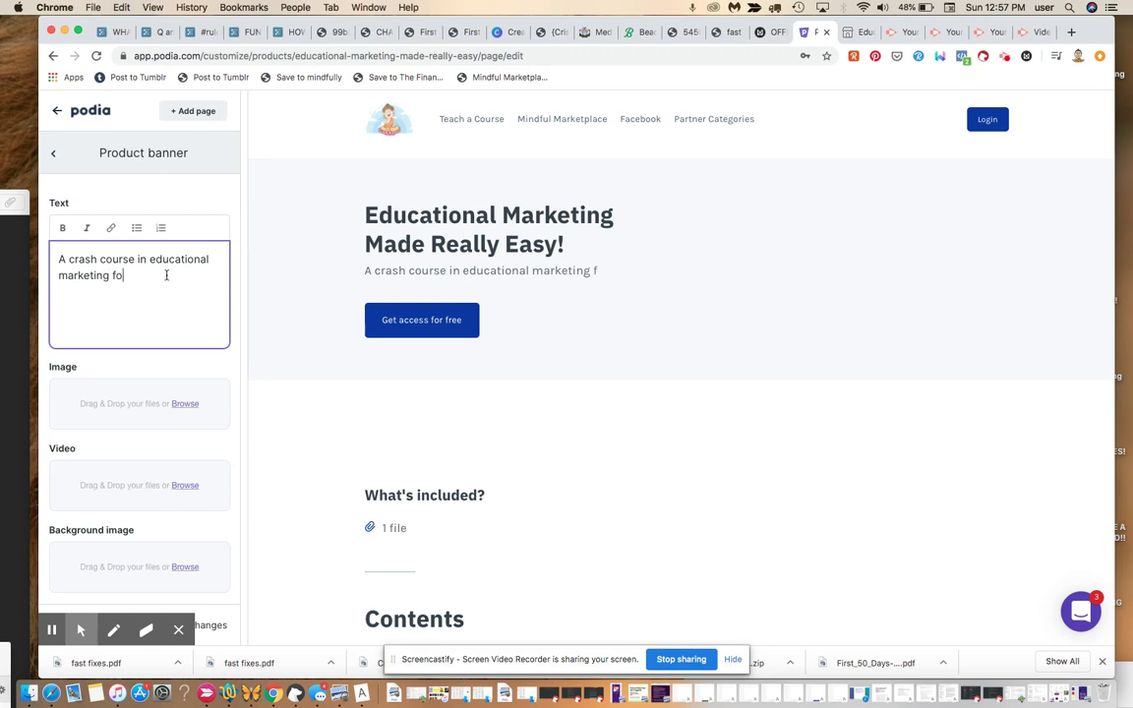
pyautogui.write('r content marketers, coaches and online entreprne')
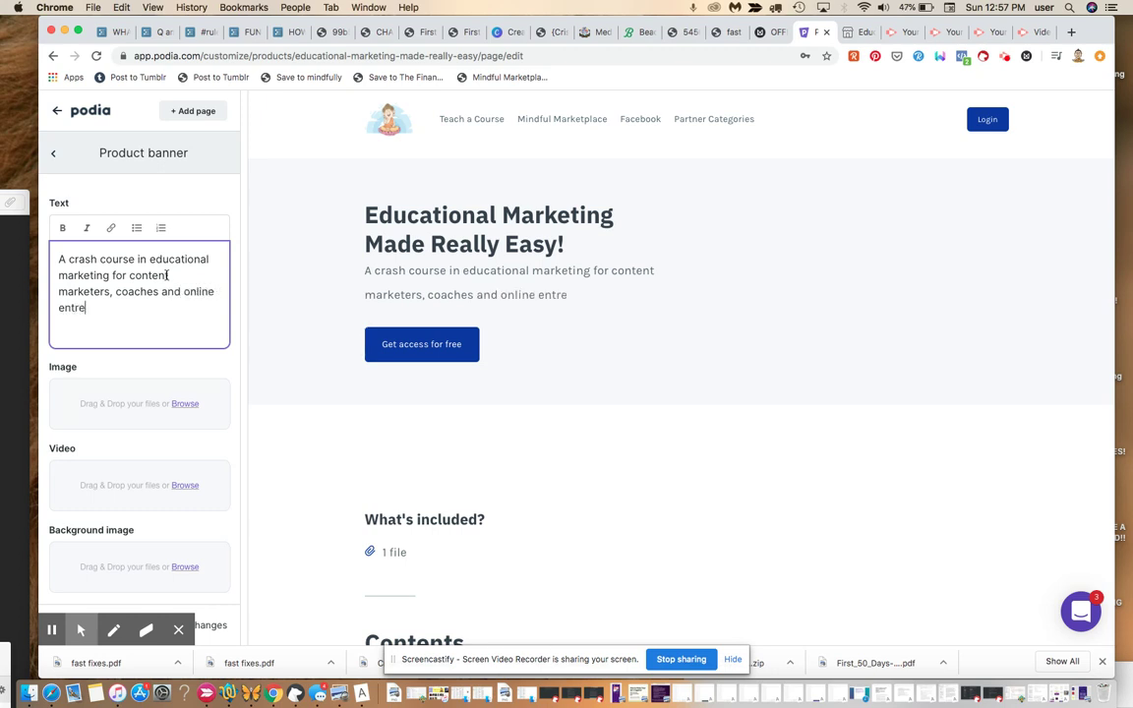
pyautogui.press('BackSpace')
pyautogui.press('BackSpace')
pyautogui.write('eneurs.')
pyautogui.click(227, 360)
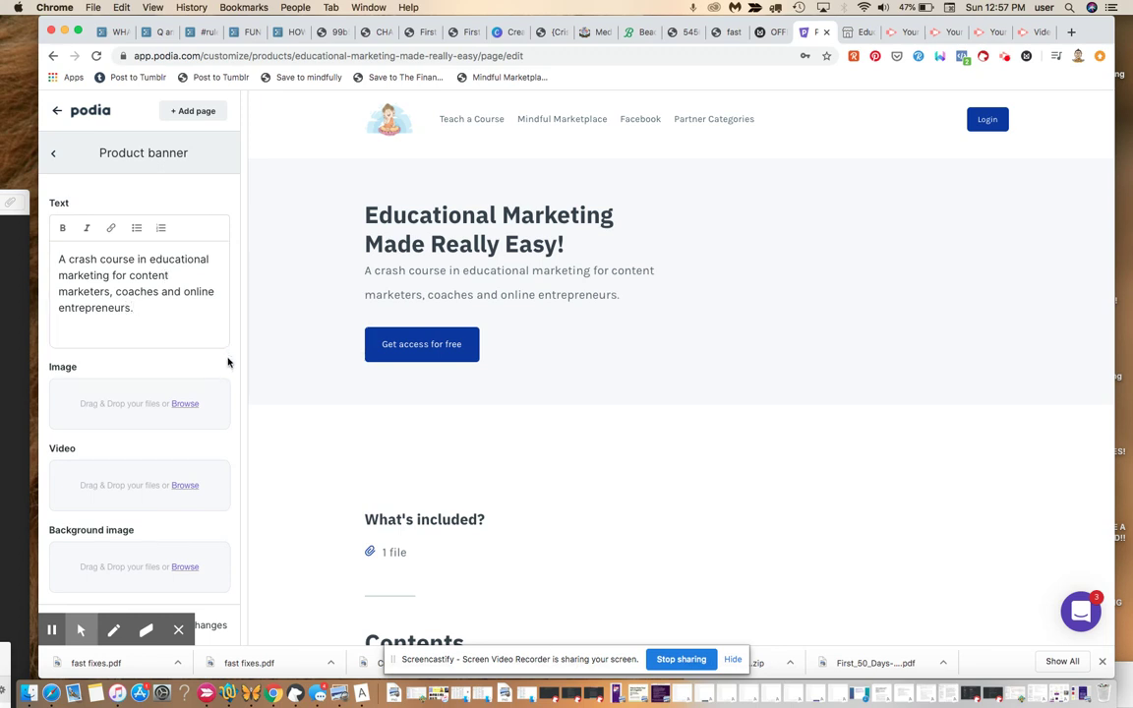
# Add the content marketing model PNG from the desktop as the product banner's image
pyautogui.scroll(-3, 227, 362)
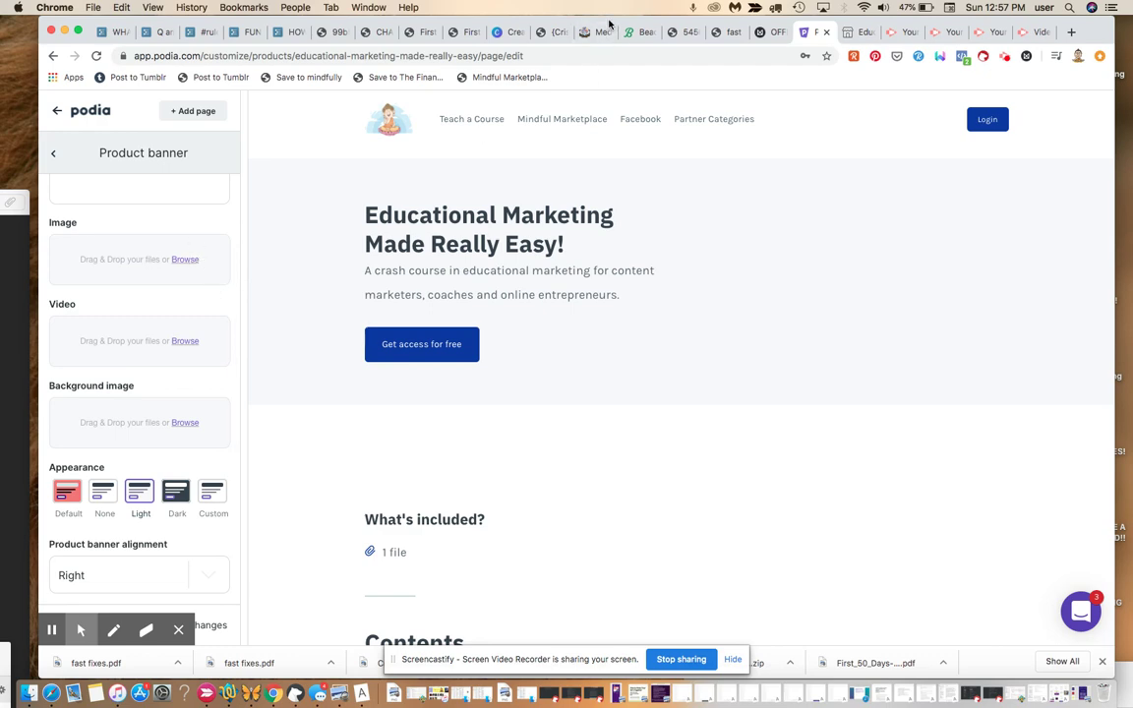
pyautogui.moveTo(609, 21); pyautogui.dragTo(700, 89)
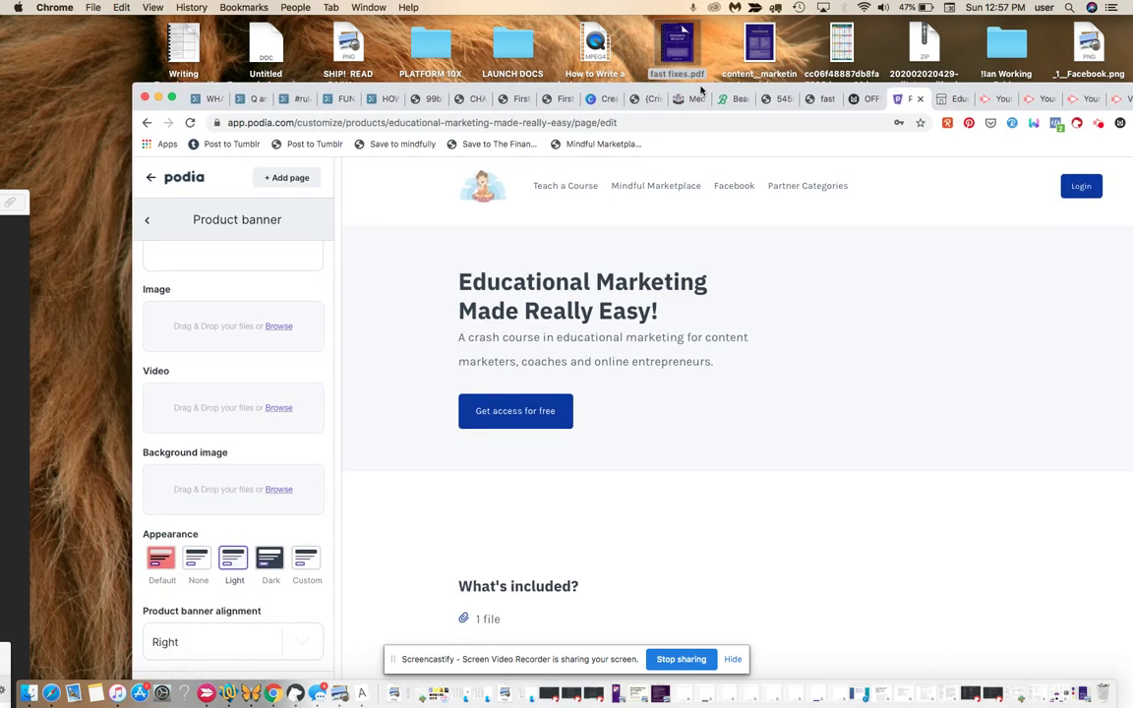
pyautogui.moveTo(683, 42)
pyautogui.moveTo(758, 39); pyautogui.dragTo(234, 326)
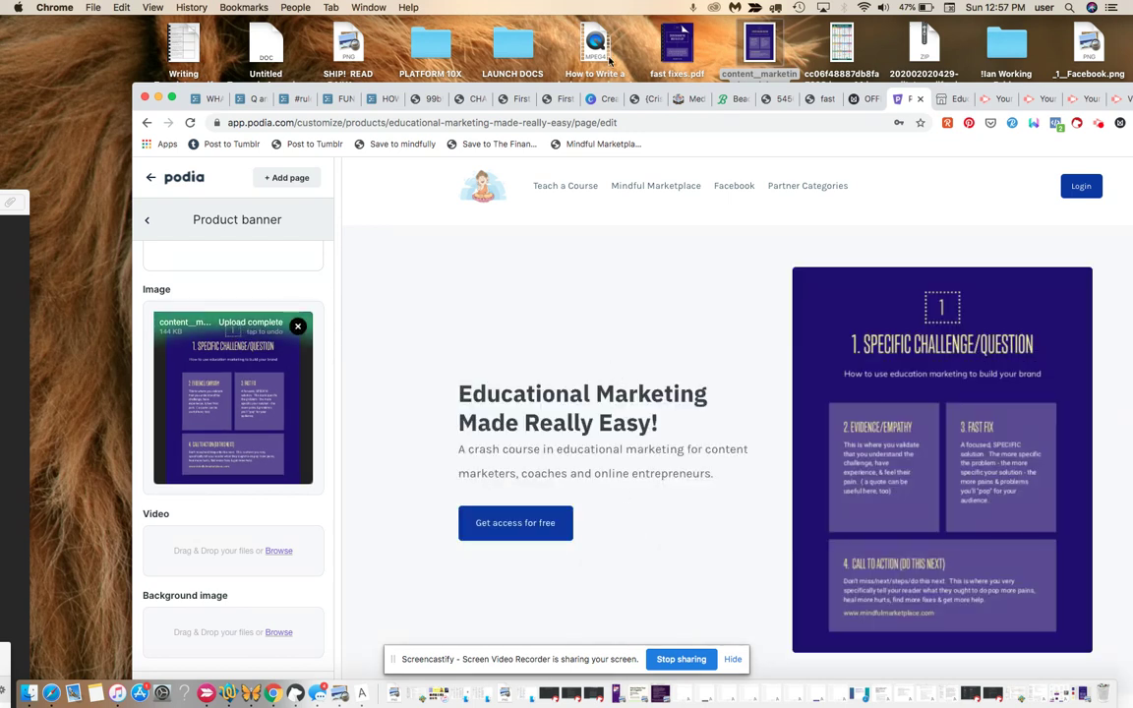
pyautogui.moveTo(614, 89); pyautogui.dragTo(572, 16)
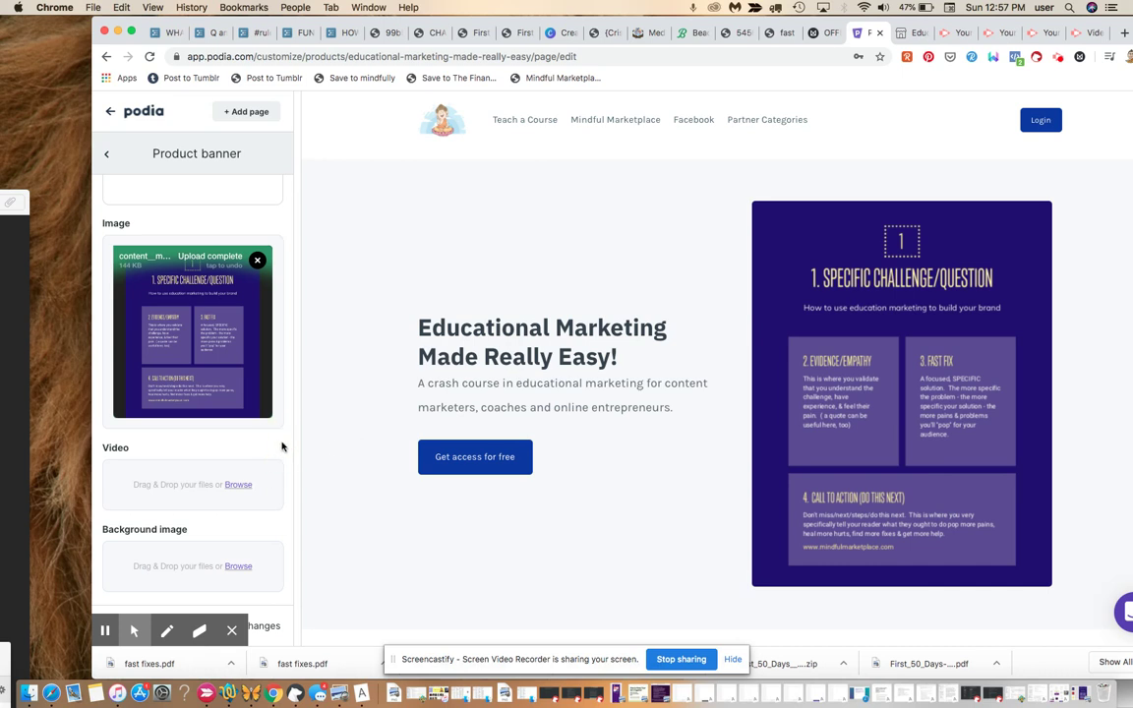
pyautogui.scroll(-3, 282, 447)
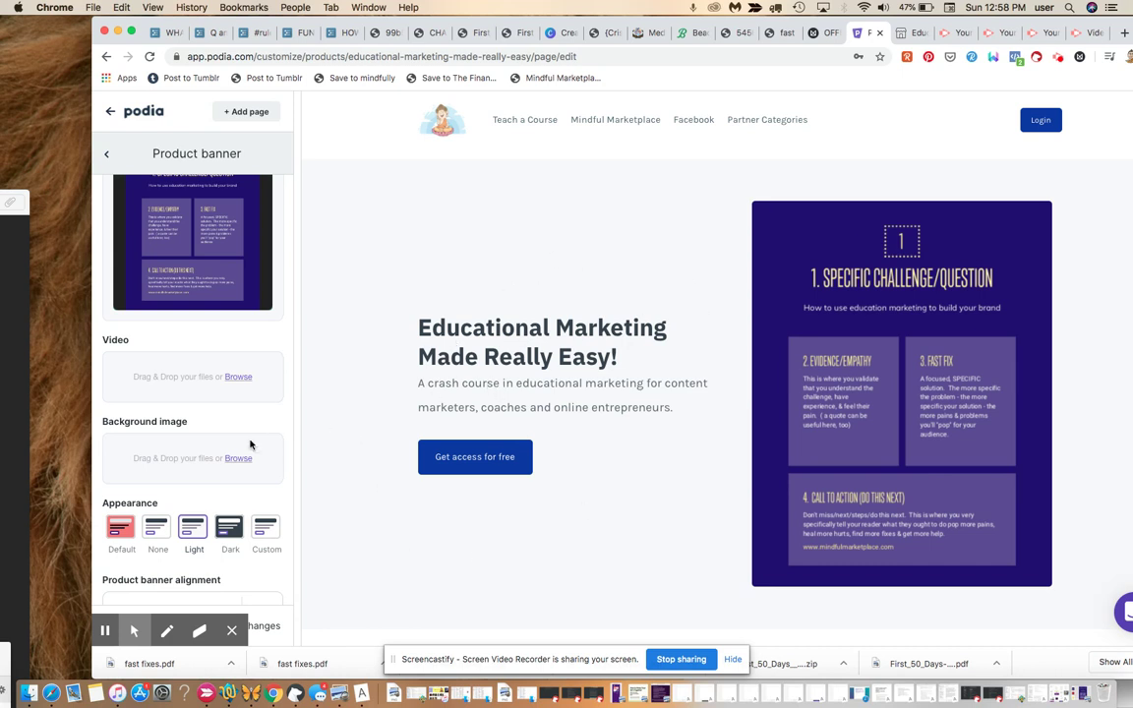
# Try the Dark, Light, None and Default appearance presets on the product banner
pyautogui.scroll(-1, 278, 427)
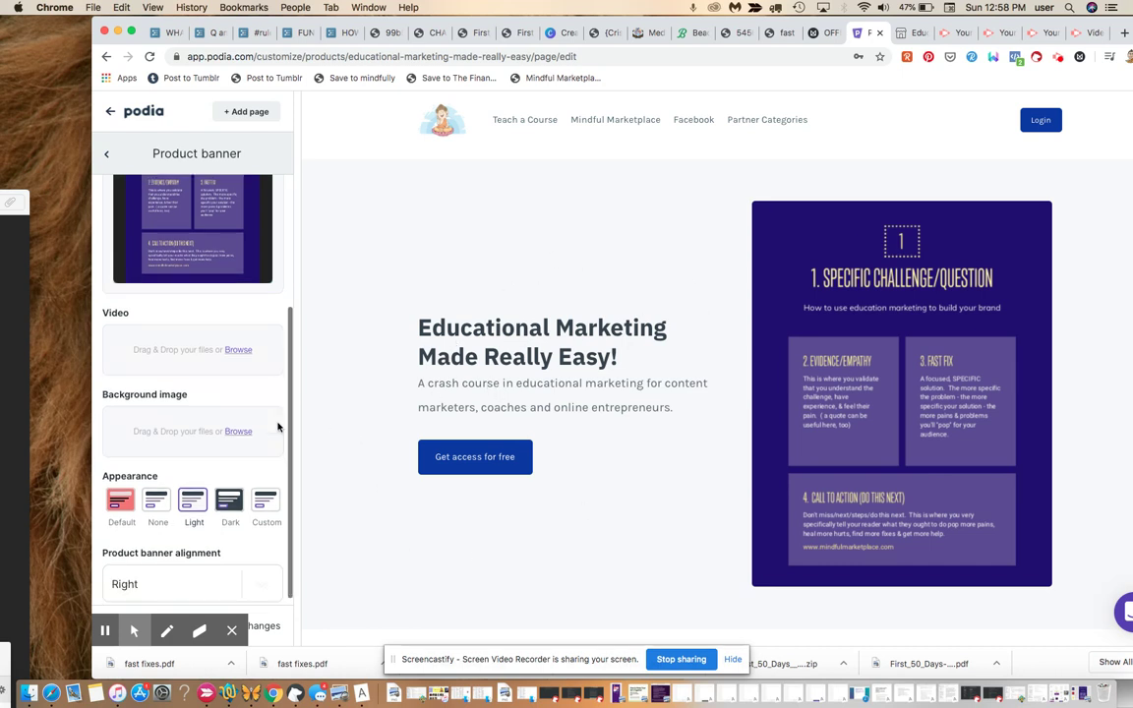
pyautogui.click(233, 501)
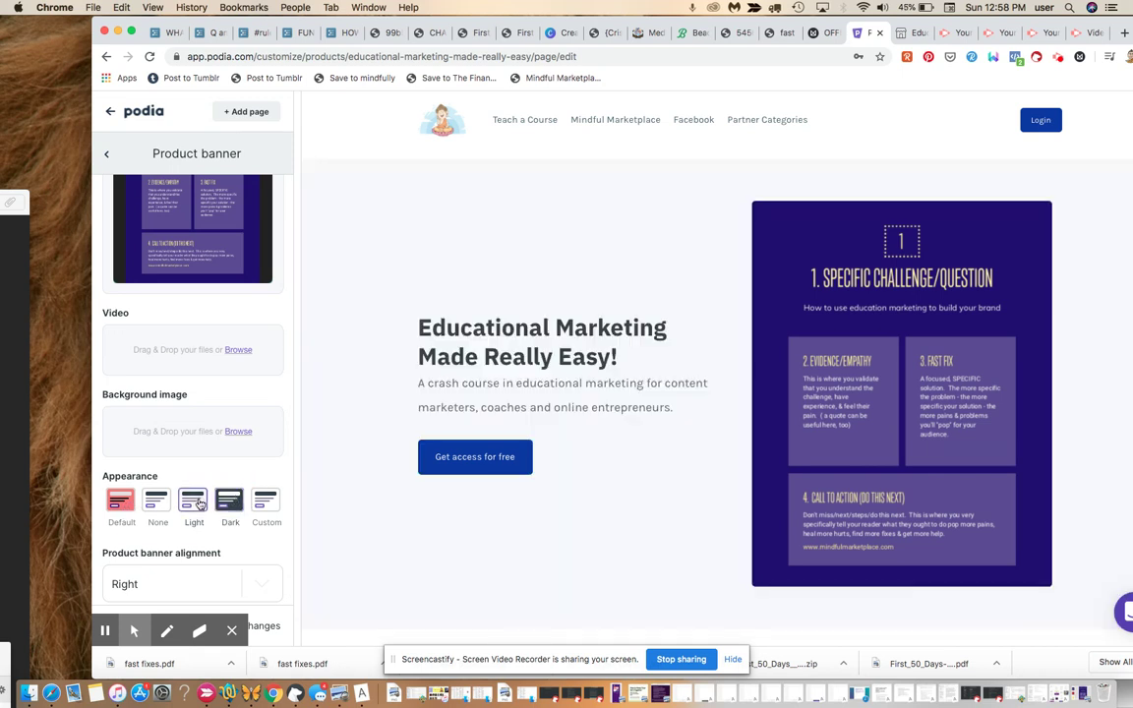
pyautogui.click(192, 501)
pyautogui.click(154, 499)
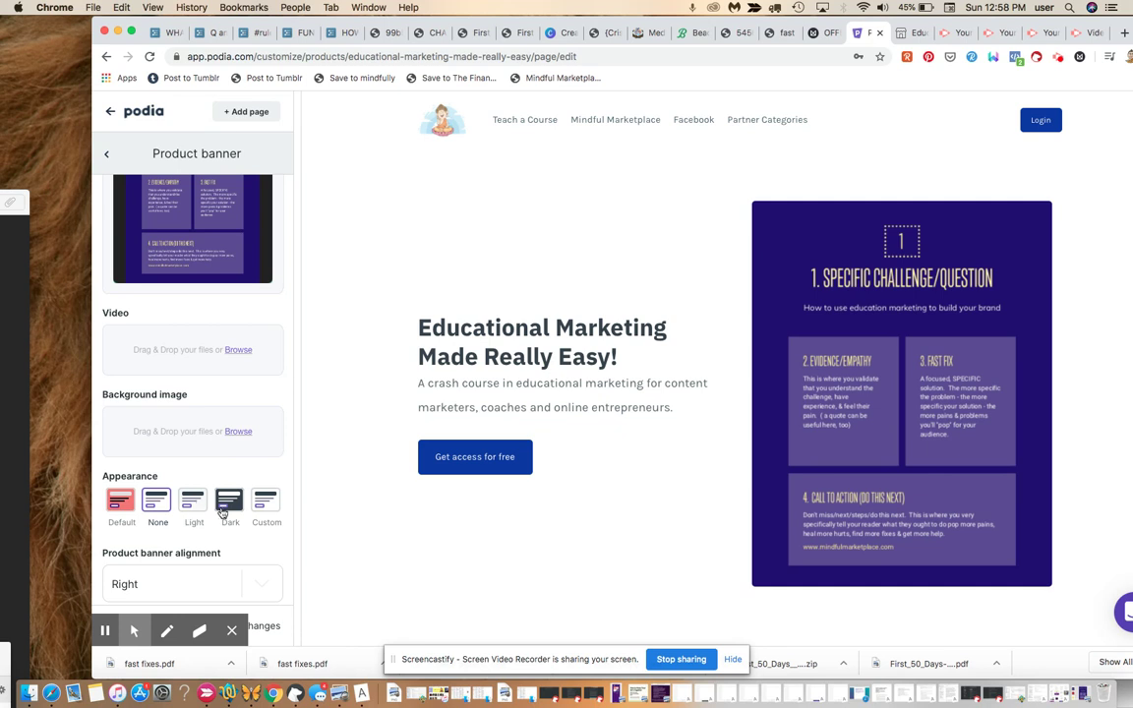
pyautogui.click(228, 501)
pyautogui.click(123, 503)
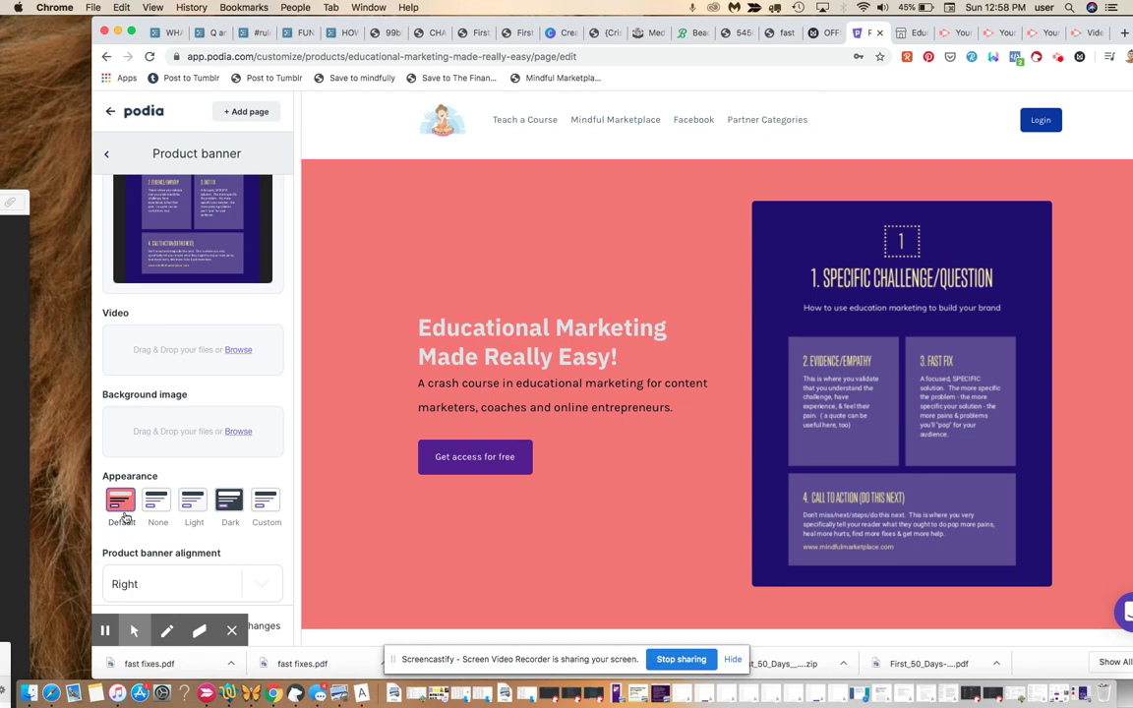
# Set the product banner alignment to Left
pyautogui.click(178, 584)
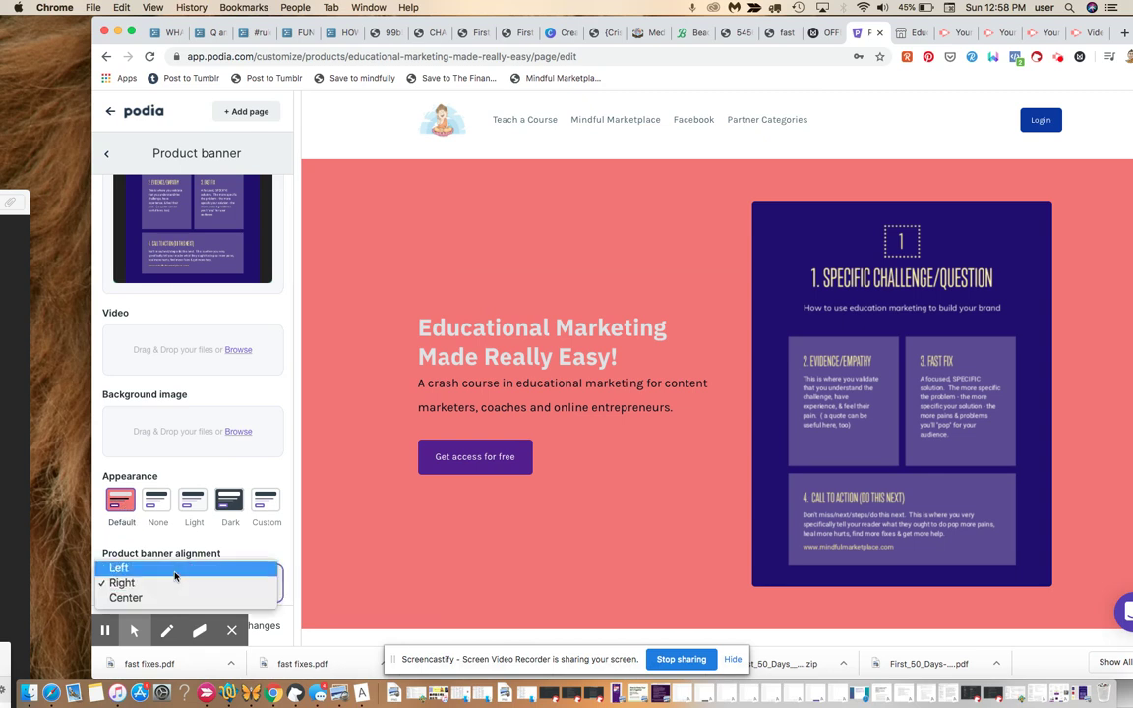
pyautogui.click(175, 577)
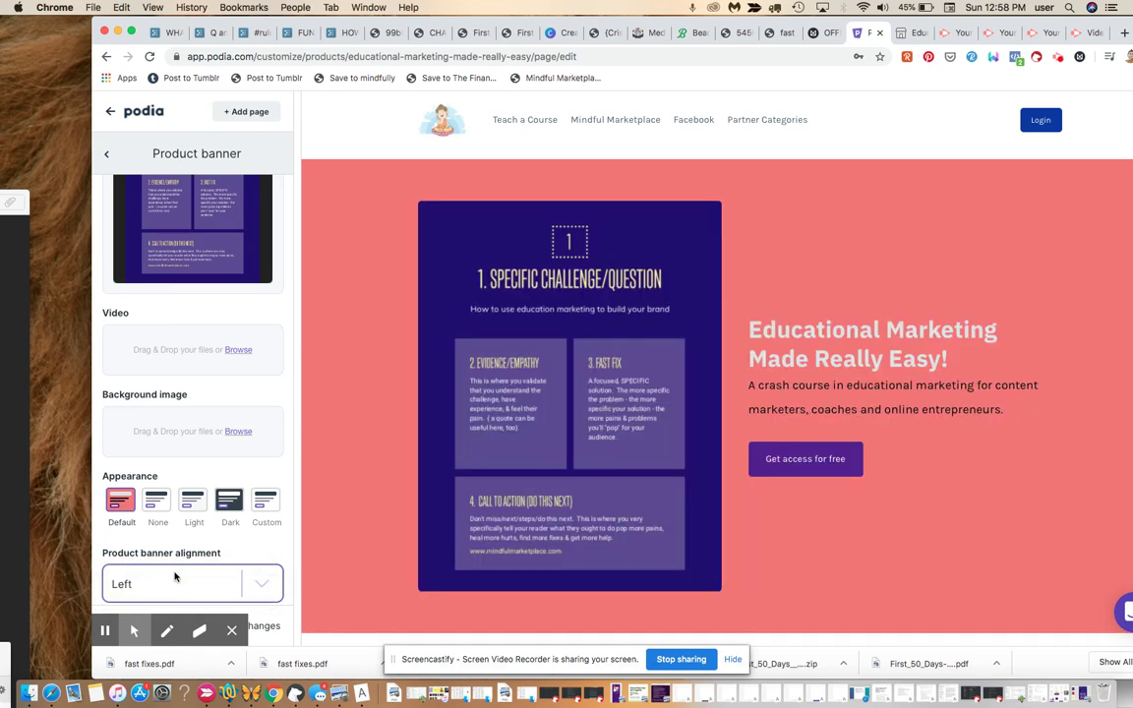
# Preview the Custom appearance and its colour settings on the product banner, and set the appearance to None
pyautogui.click(264, 507)
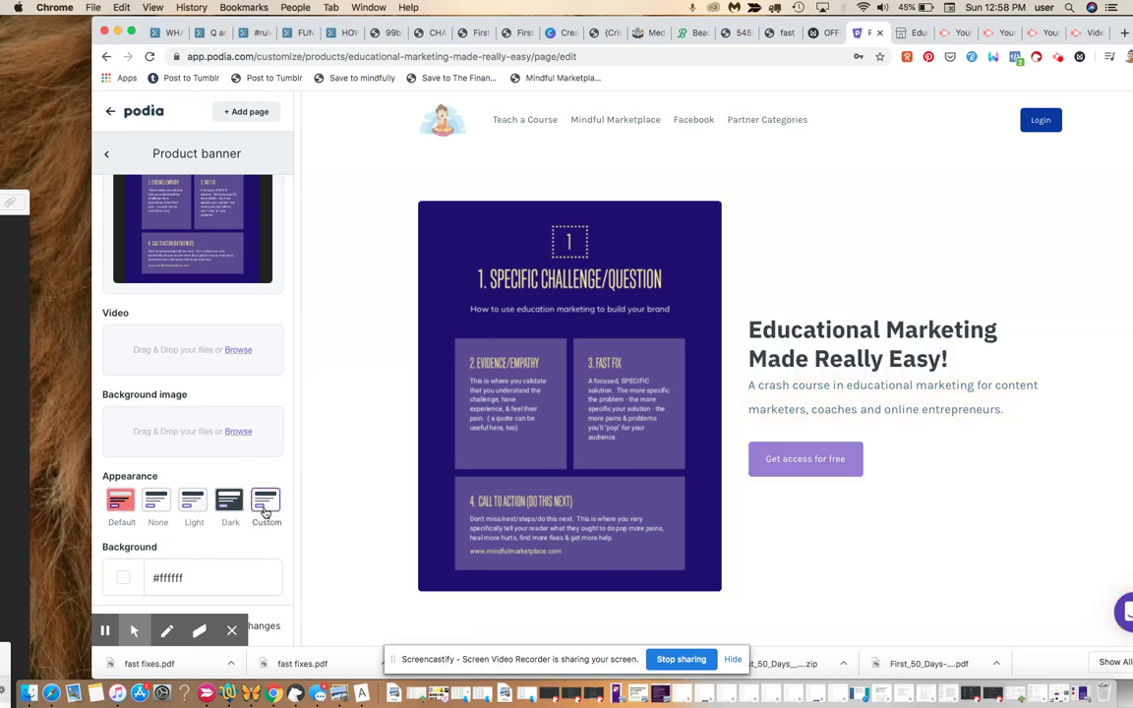
pyautogui.click(245, 544)
pyautogui.scroll(-3, 246, 544)
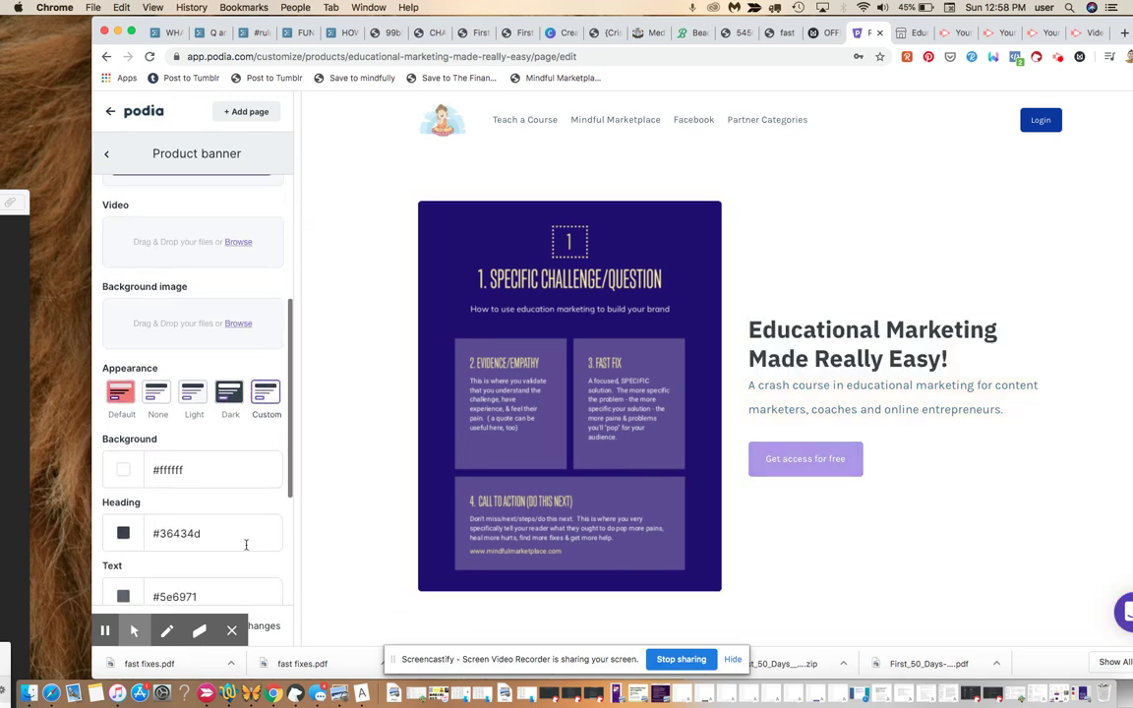
pyautogui.scroll(-2, 246, 544)
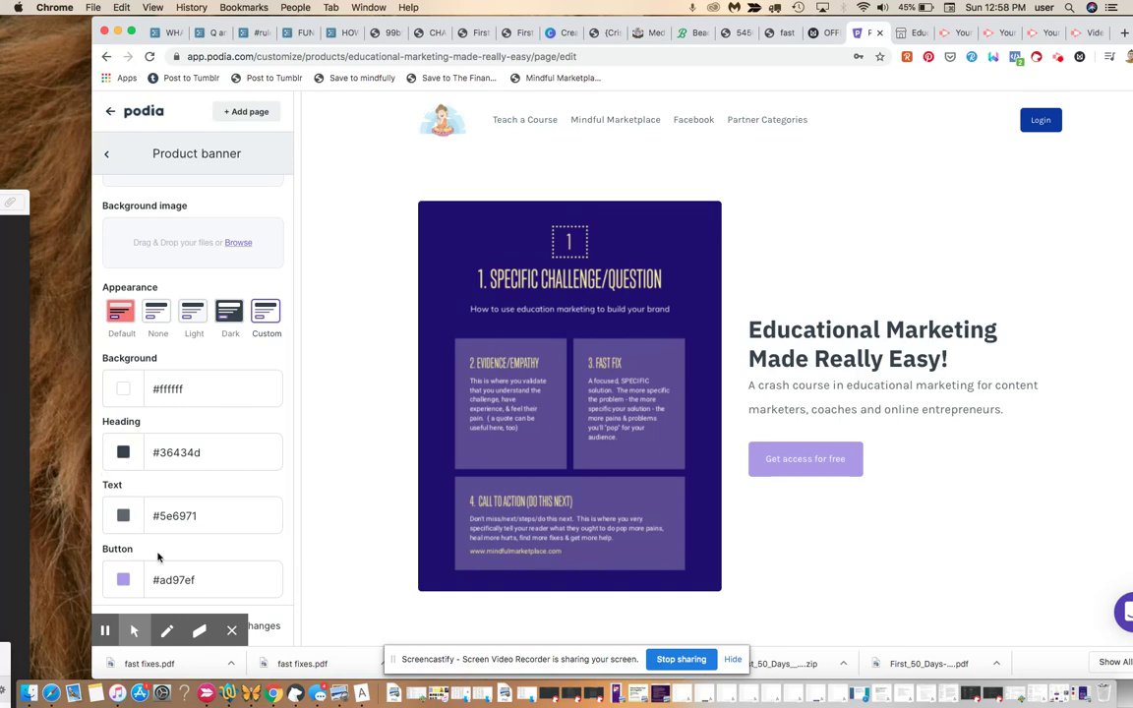
pyautogui.click(123, 389)
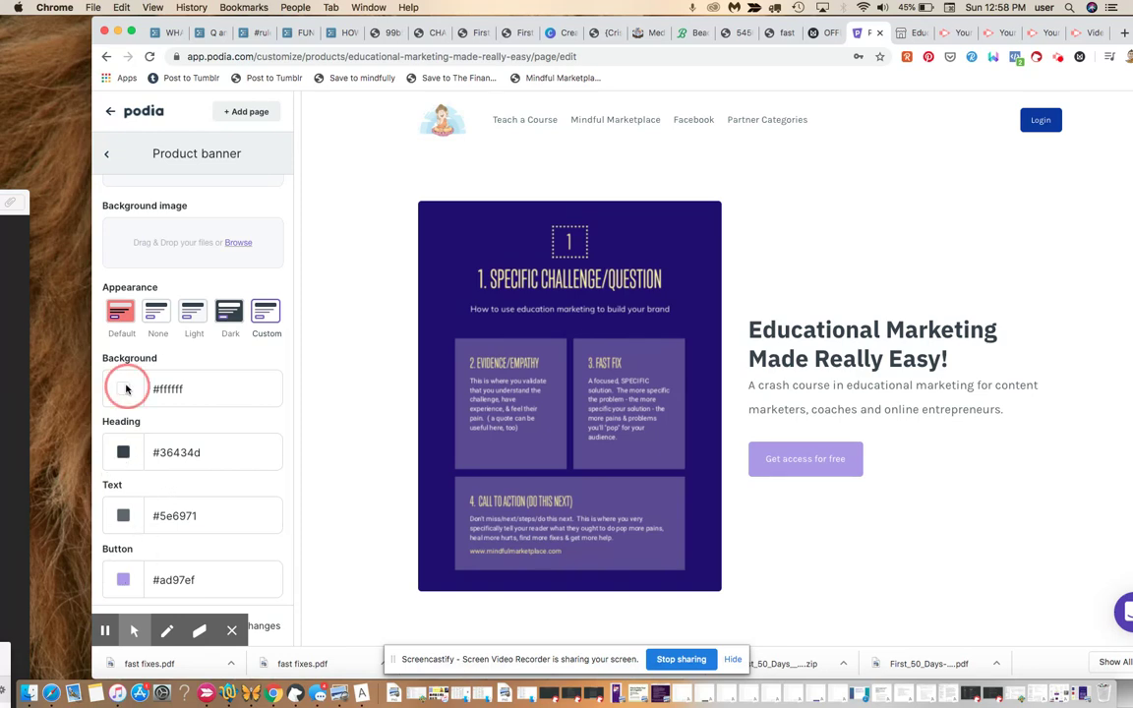
pyautogui.moveTo(150, 425)
pyautogui.mouseDown()
pyautogui.moveTo(165, 450)
pyautogui.moveTo(143, 445)
pyautogui.moveTo(162, 463)
pyautogui.moveTo(134, 438)
pyautogui.mouseUp()
pyautogui.click(155, 313)
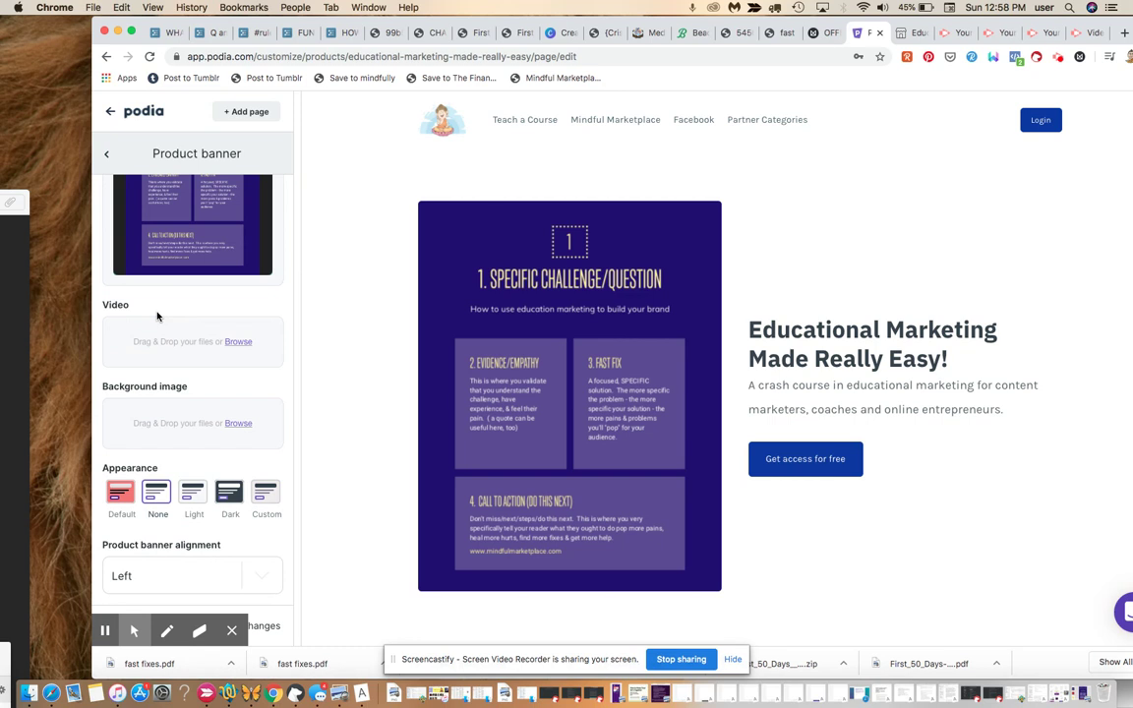
# Leave the product banner settings and add an FAQs section to the product page
pyautogui.click(246, 353)
pyautogui.moveTo(246, 342); pyautogui.dragTo(269, 647)
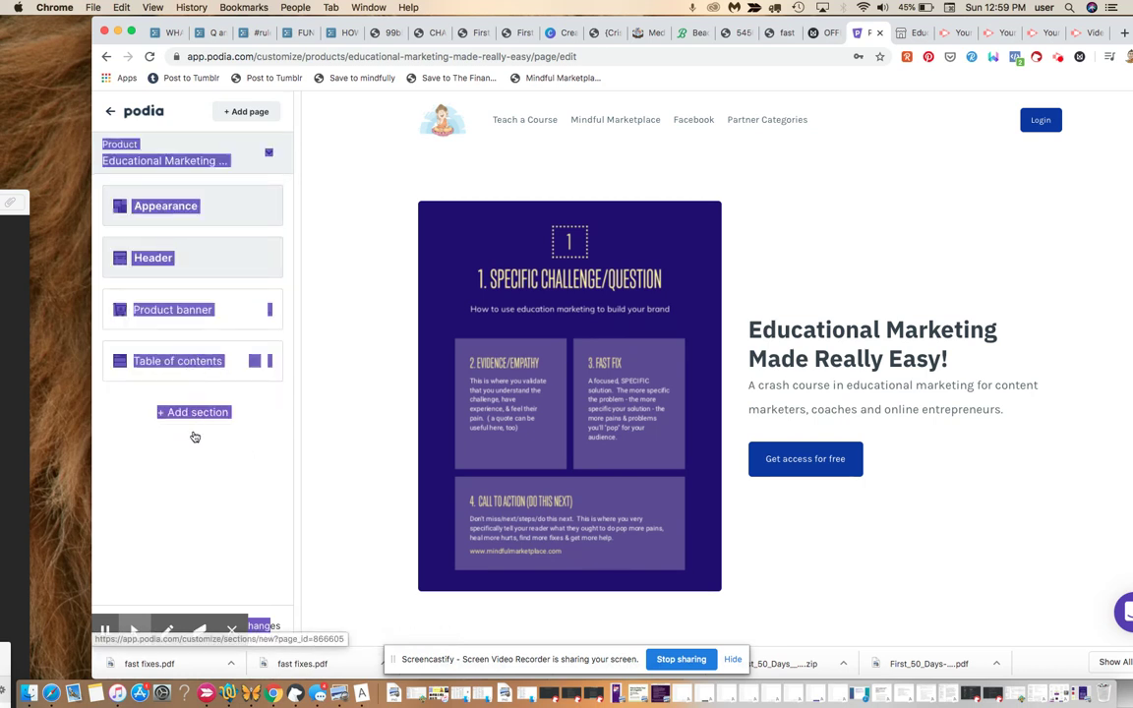
pyautogui.click(194, 412)
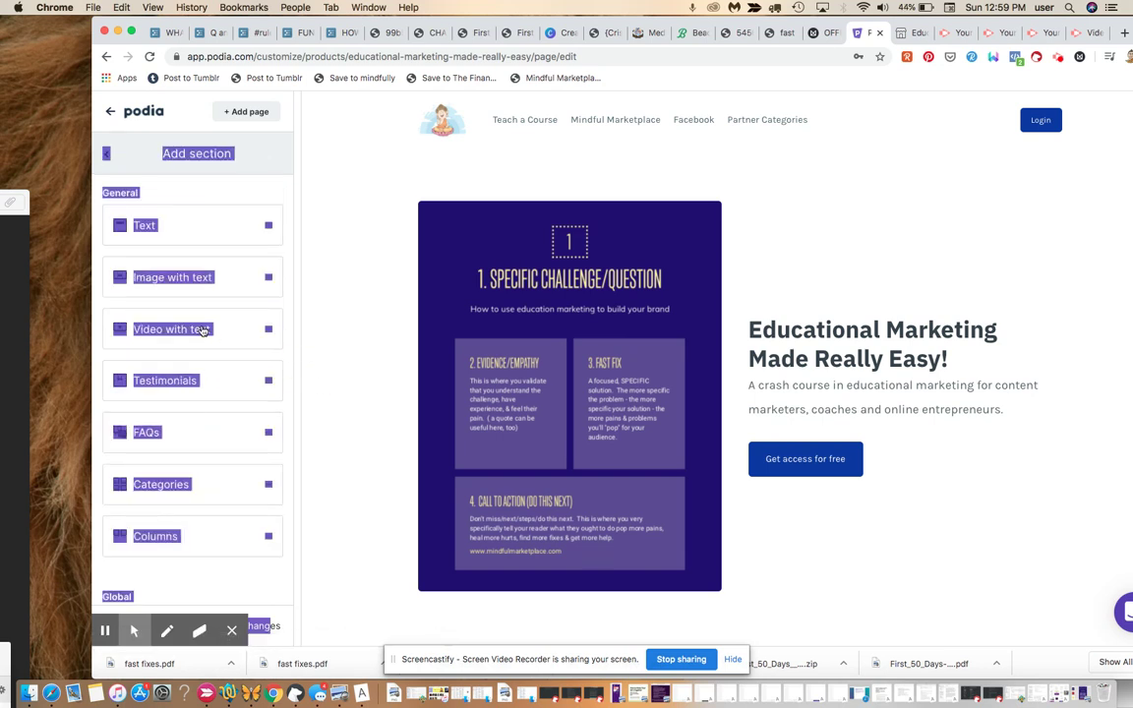
pyautogui.click(189, 169)
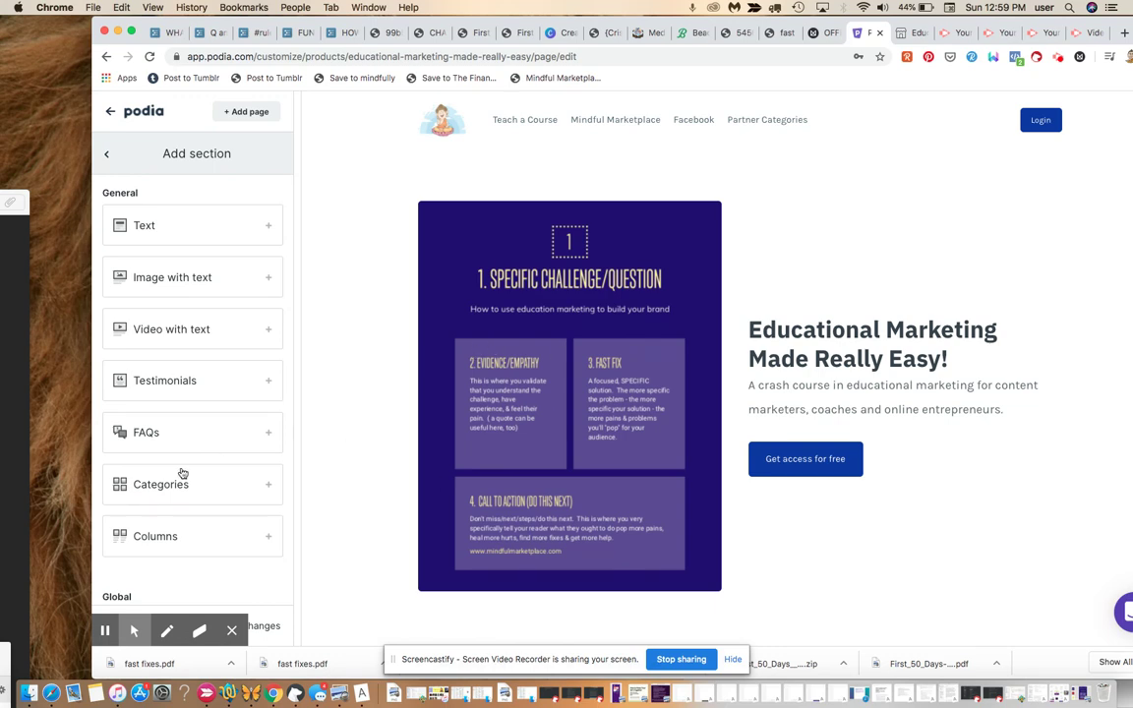
pyautogui.click(164, 437)
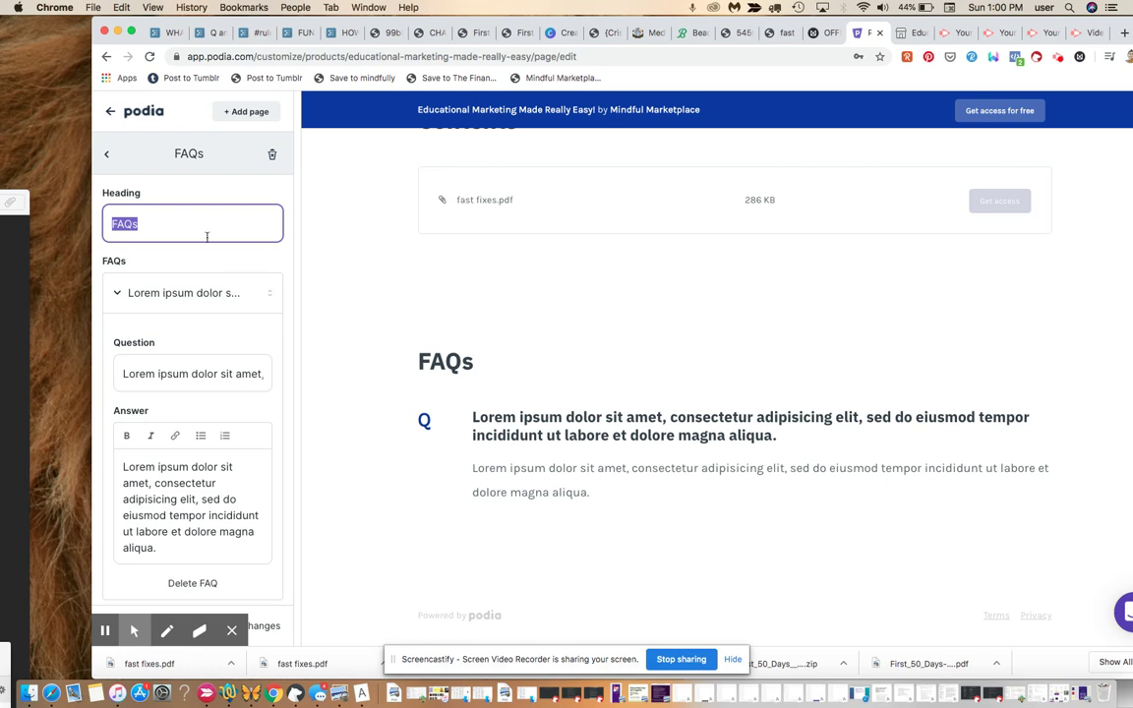
# Set the FAQs section heading to "Common Questions"
pyautogui.write('W')
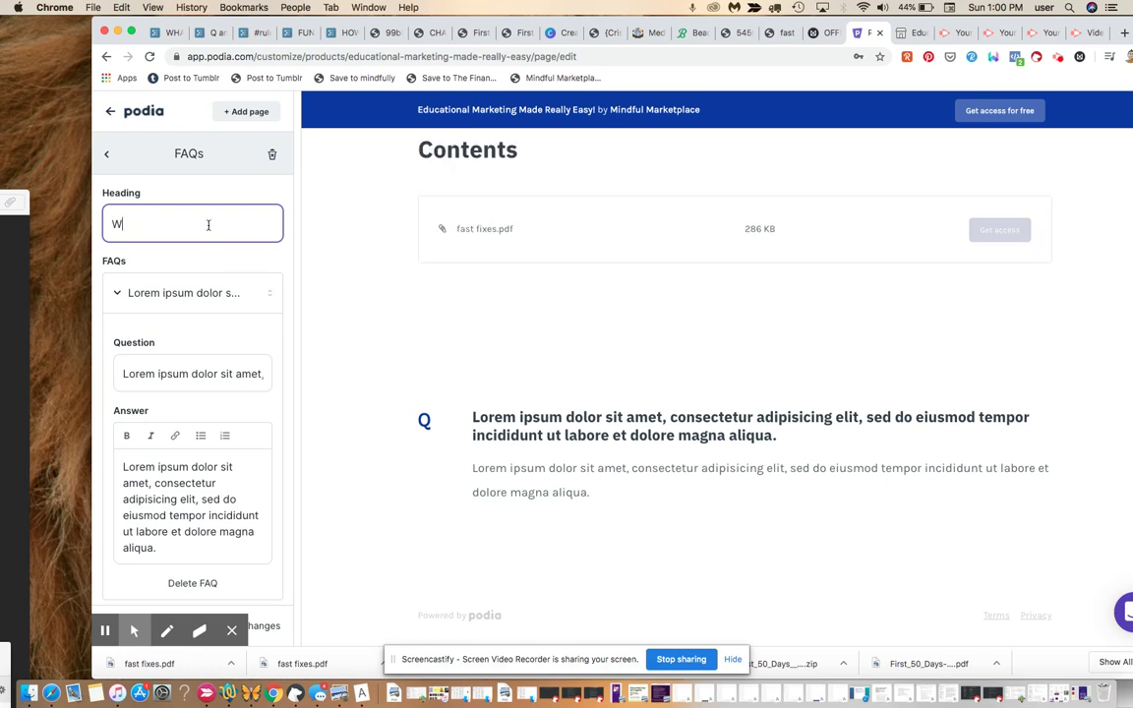
pyautogui.write('hat Am')
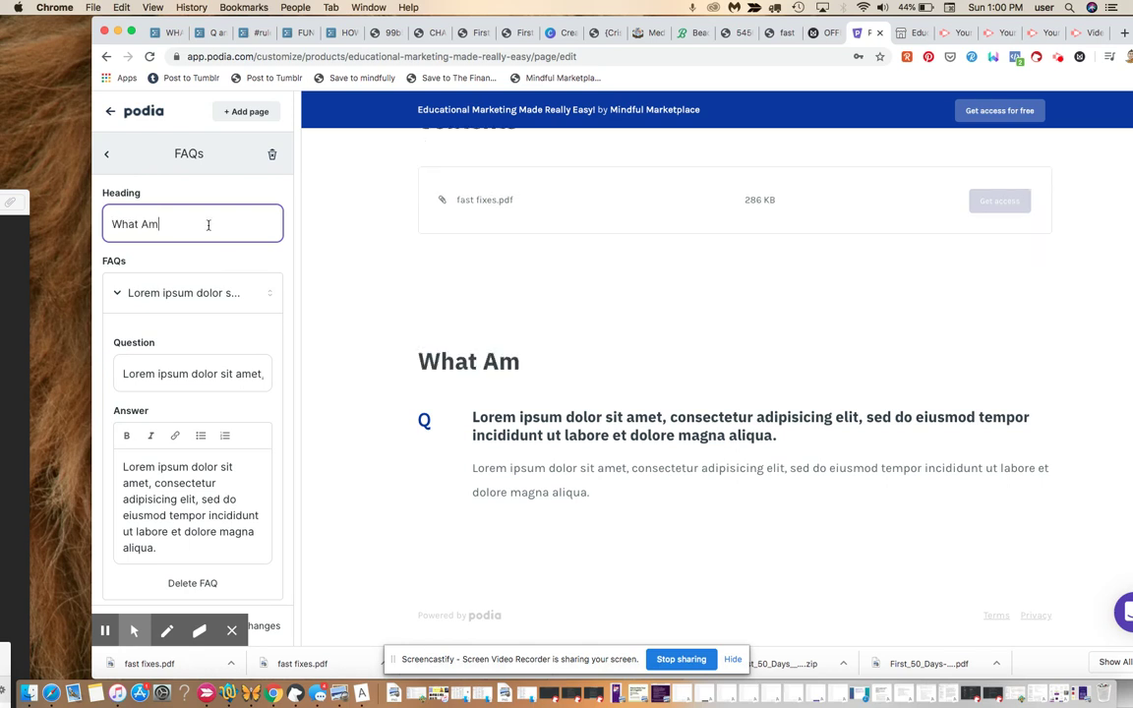
pyautogui.press('BackSpace')
pyautogui.press('BackSpace')
pyautogui.press('BackSpace')
pyautogui.press('BackSpace')
pyautogui.press('BackSpace')
pyautogui.press('BackSpace')
pyautogui.press('BackSpace')
pyautogui.write('C')
pyautogui.press('BackSpace')
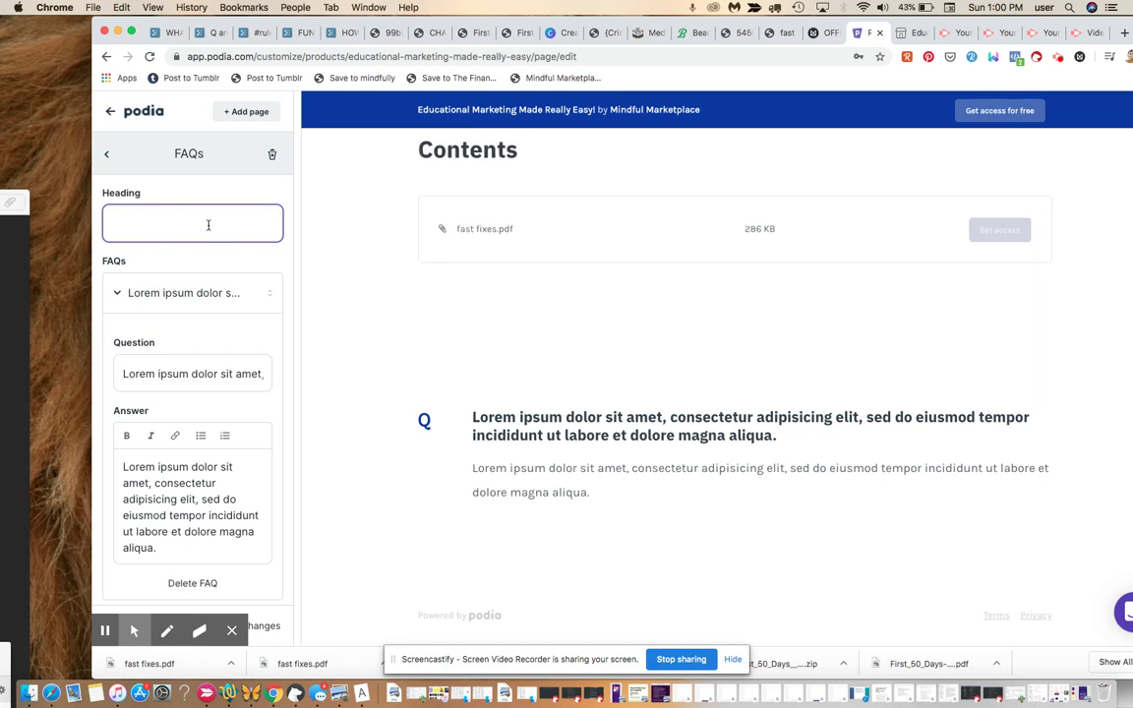
pyautogui.write('Common ')
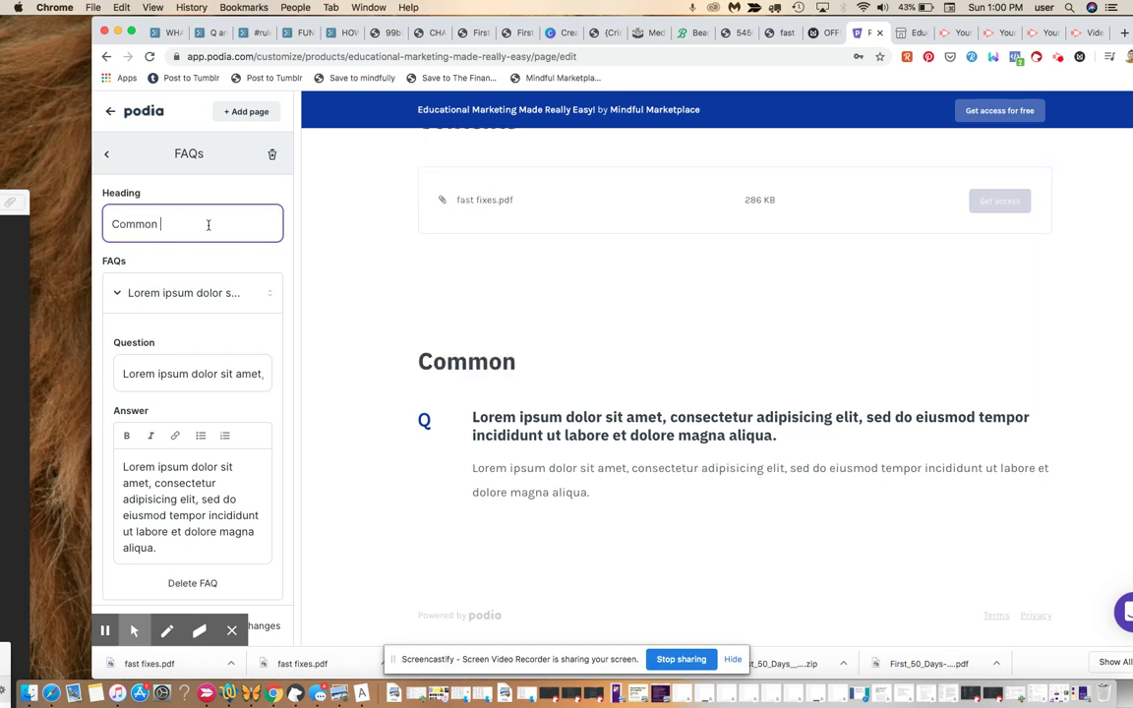
pyautogui.write('Questions')
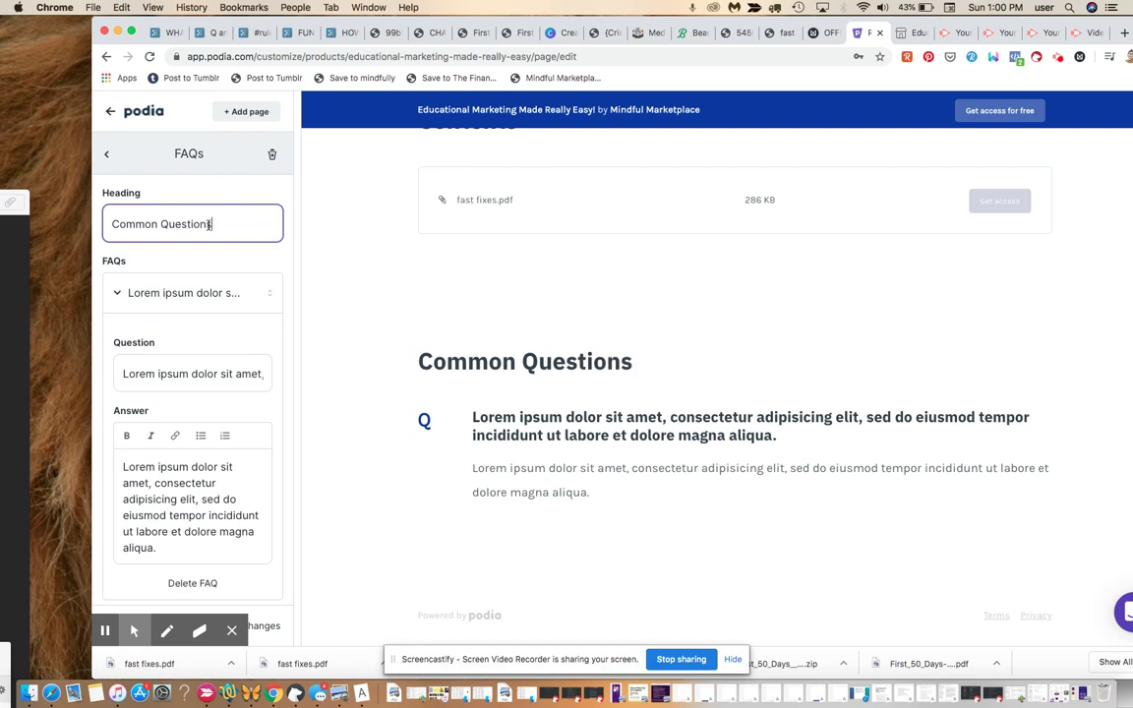
# Replace the first FAQ's placeholder question with "Is this really free?"
pyautogui.click(138, 374)
pyautogui.moveTo(141, 374); pyautogui.dragTo(214, 379)
pyautogui.press('BackSpace')
pyautogui.press('BackSpace')
pyautogui.press('BackSpace')
pyautogui.press('BackSpace')
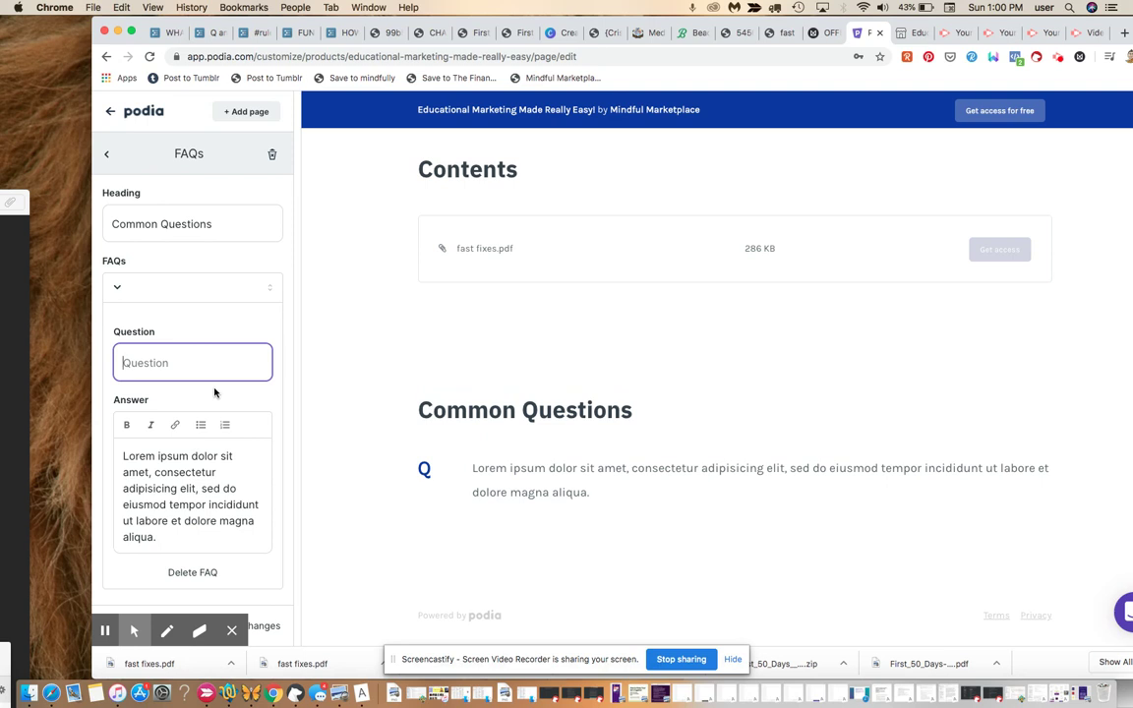
pyautogui.write('Is this freall')
pyautogui.press('BackSpace')
pyautogui.press('BackSpace')
pyautogui.press('BackSpace')
pyautogui.press('BackSpace')
pyautogui.press('BackSpace')
pyautogui.press('BackSpace')
pyautogui.write('really free?')
# Replace the first FAQ's placeholder answer with "It is! Enjoy at your leisure."
pyautogui.moveTo(173, 550); pyautogui.dragTo(121, 466)
pyautogui.write('L')
pyautogui.press('BackSpace')
pyautogui.write('It is!  Enjoy')
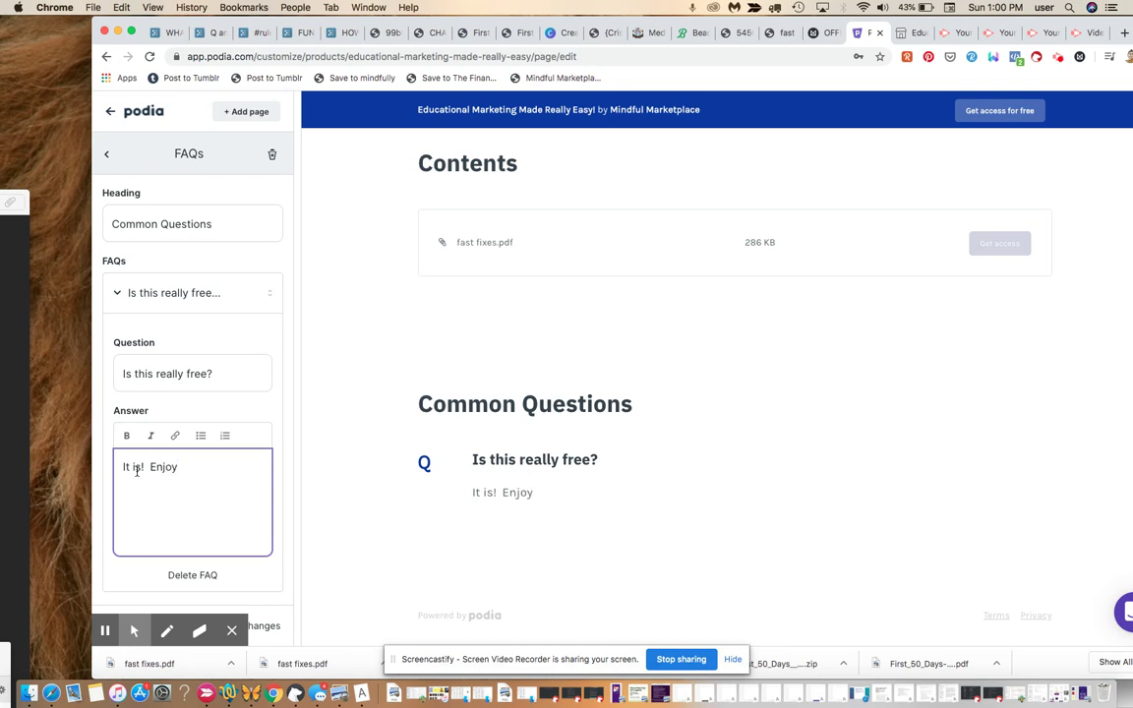
pyautogui.write(' at your leisure.')
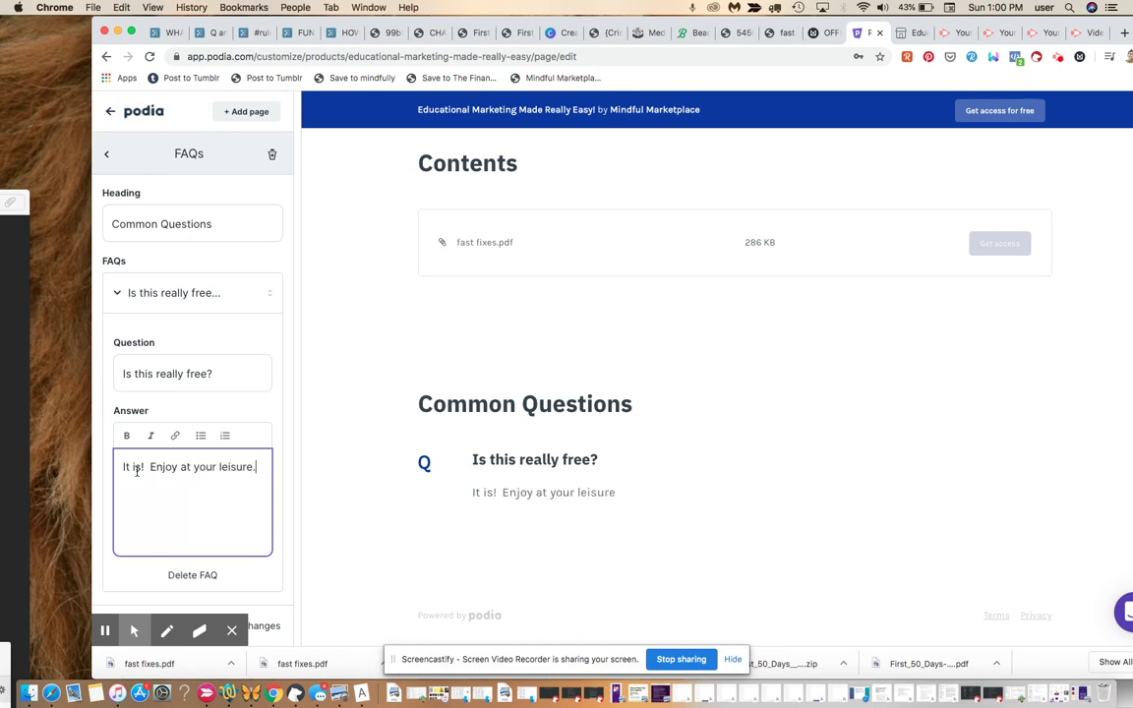
pyautogui.click(286, 513)
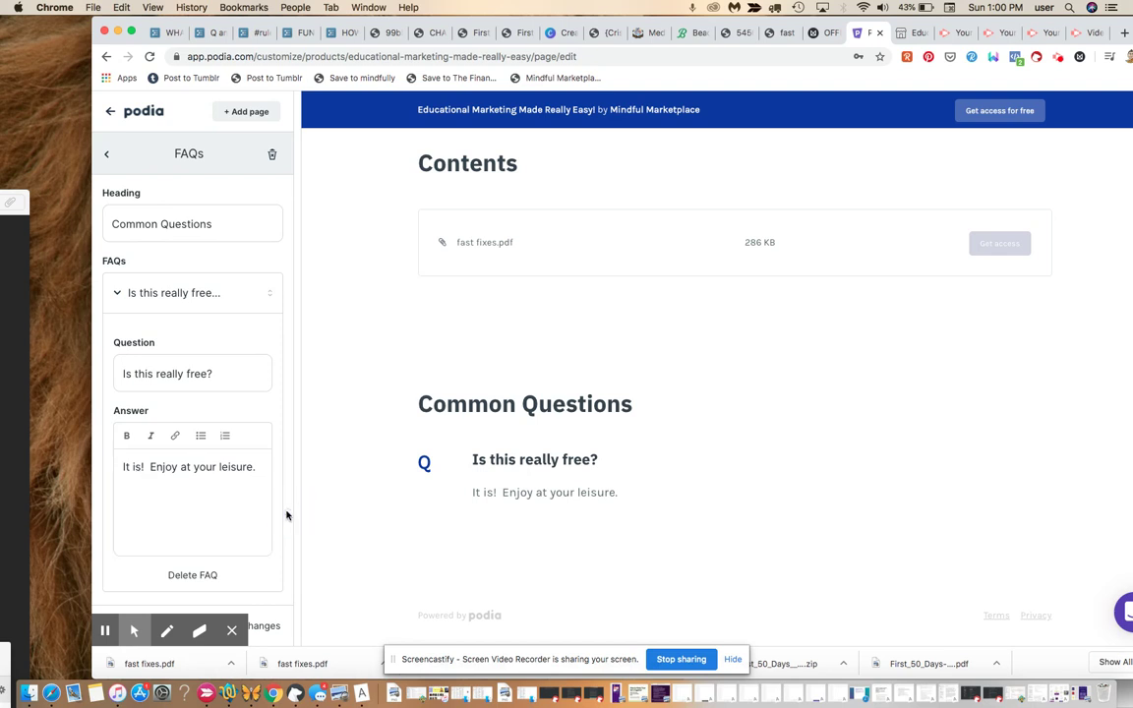
# Add a second FAQ with its placeholder text to the Common Questions section
pyautogui.scroll(-1, 288, 516)
pyautogui.scroll(-4, 287, 513)
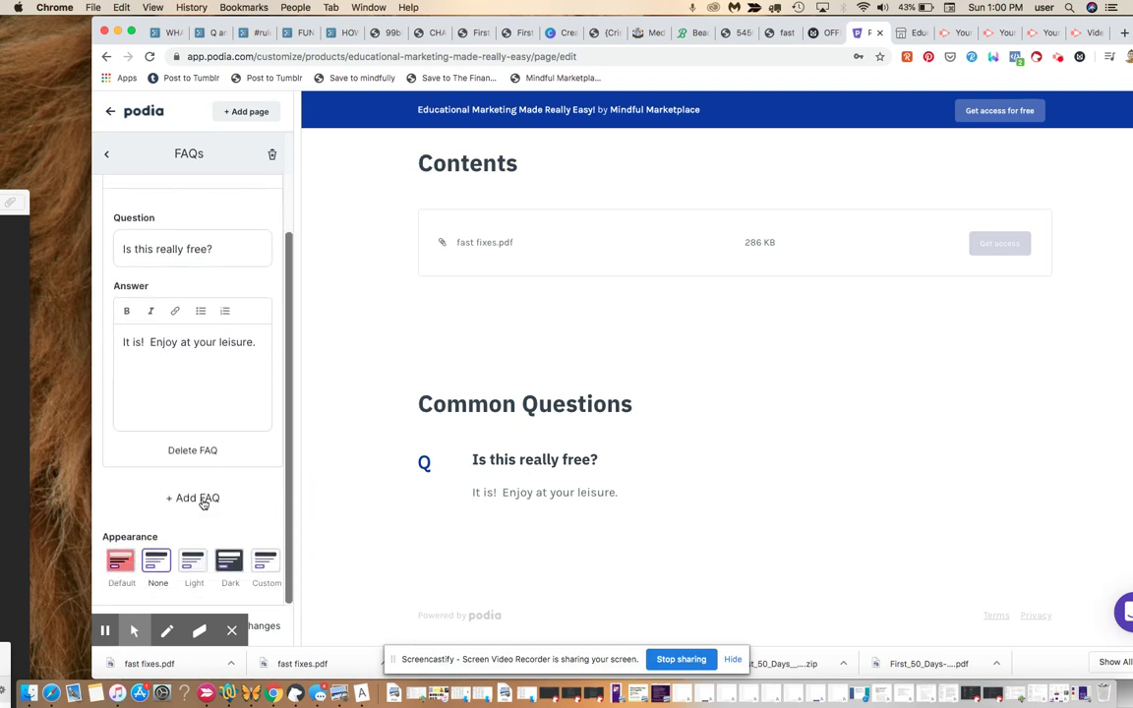
pyautogui.click(202, 499)
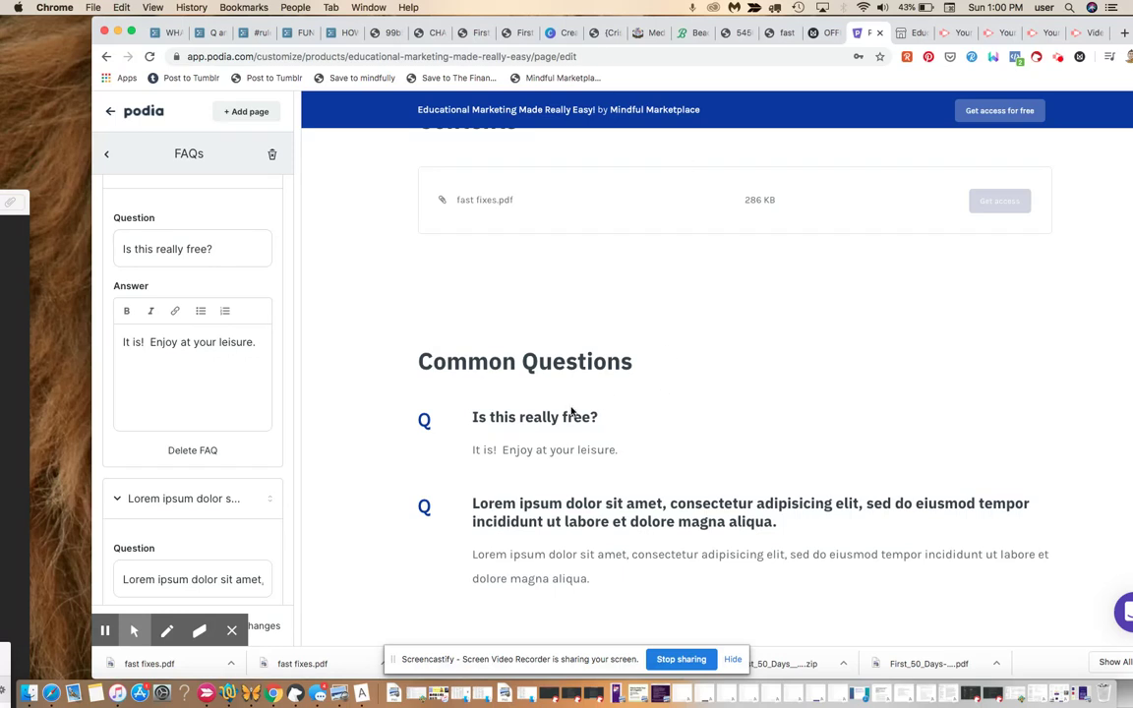
pyautogui.click(716, 354)
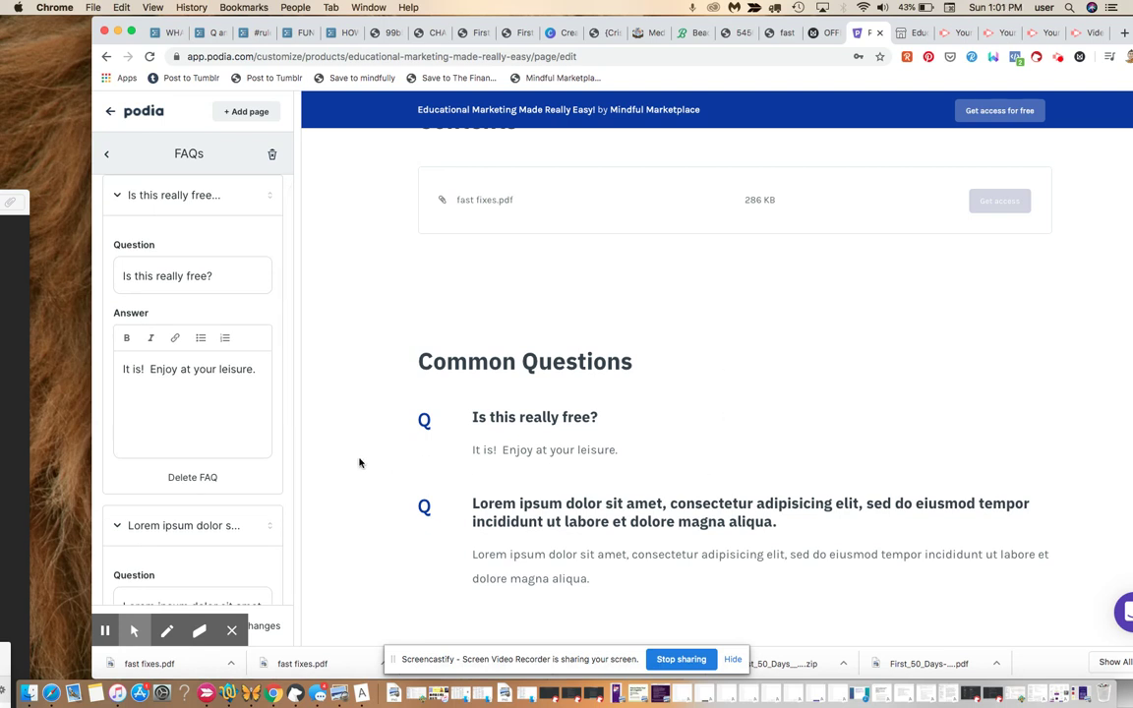
pyautogui.moveTo(260, 391); pyautogui.dragTo(273, 526)
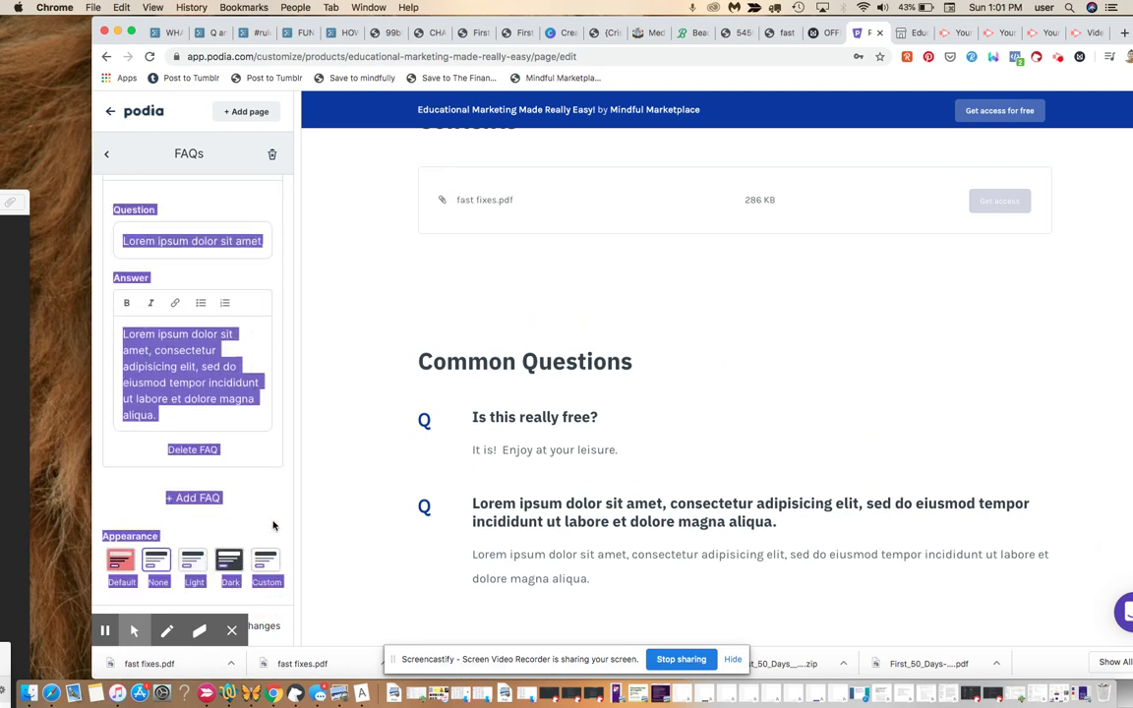
pyautogui.click(274, 526)
# Return to the page's section list and publish the product page changes
pyautogui.scroll(2, 273, 526)
pyautogui.scroll(10, 274, 526)
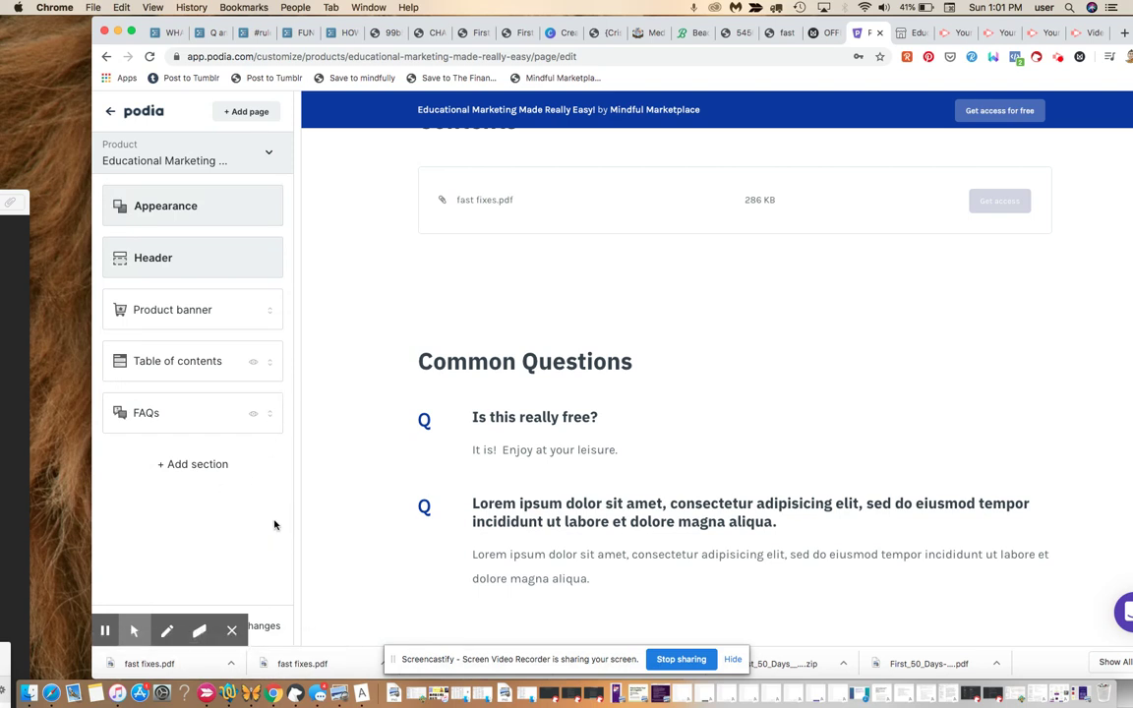
pyautogui.click(232, 633)
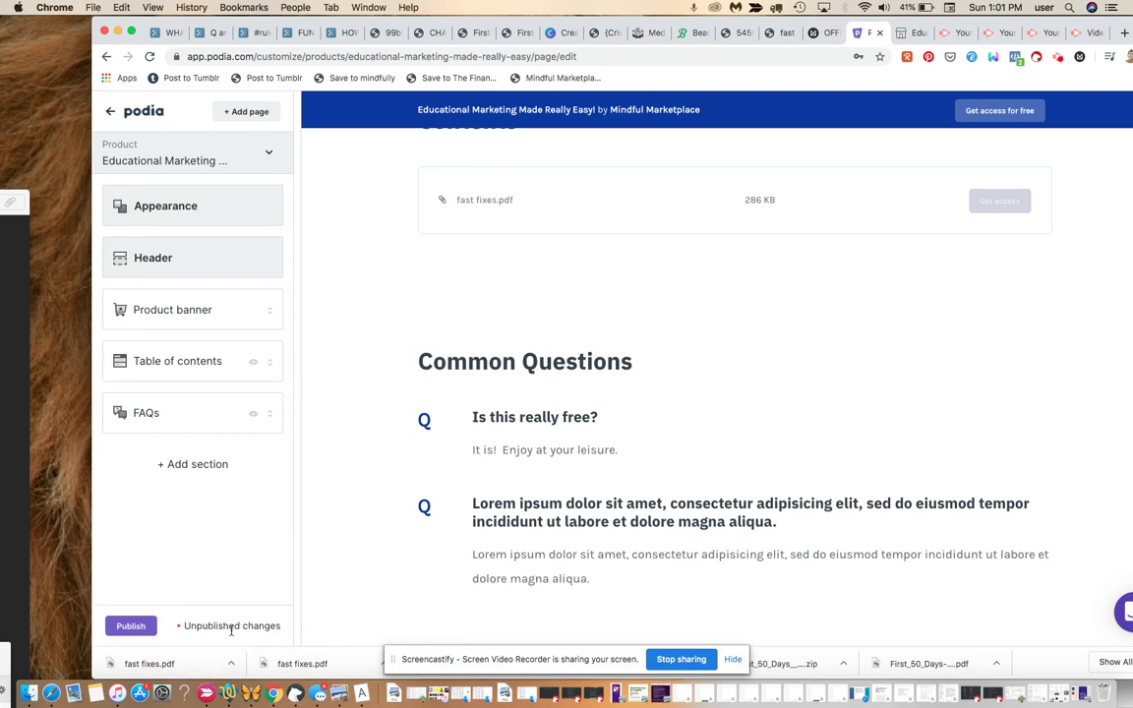
pyautogui.click(131, 626)
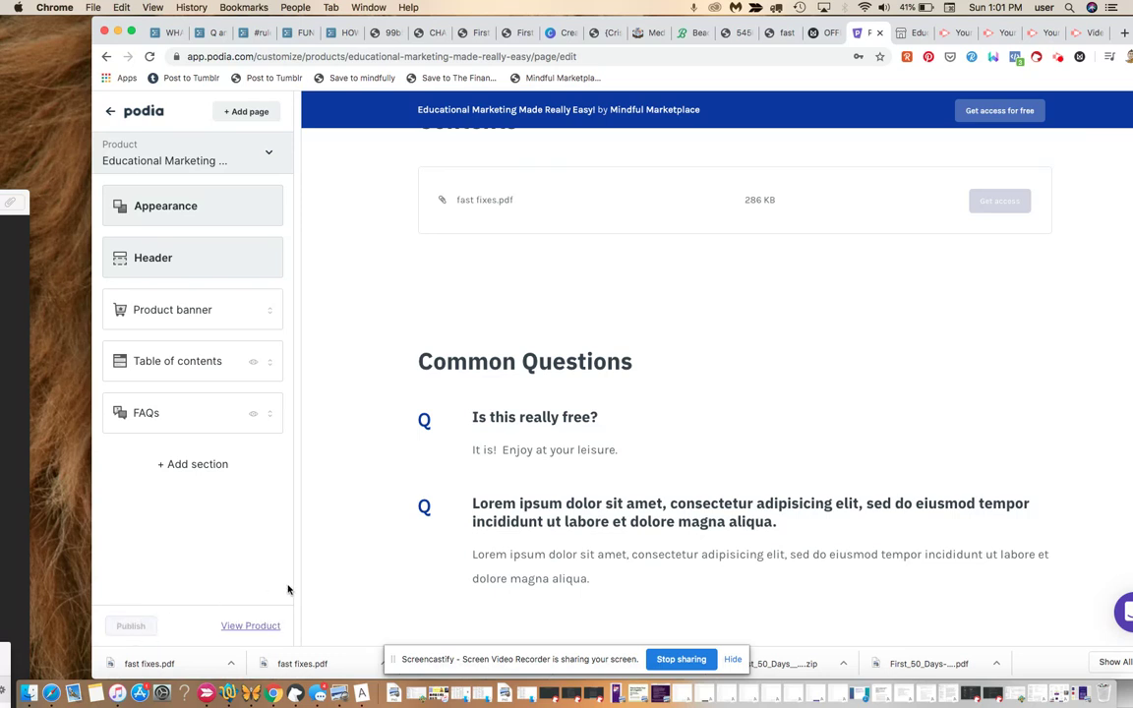
# Open the live product page and review its banner, contents and Common Questions section
pyautogui.click(257, 629)
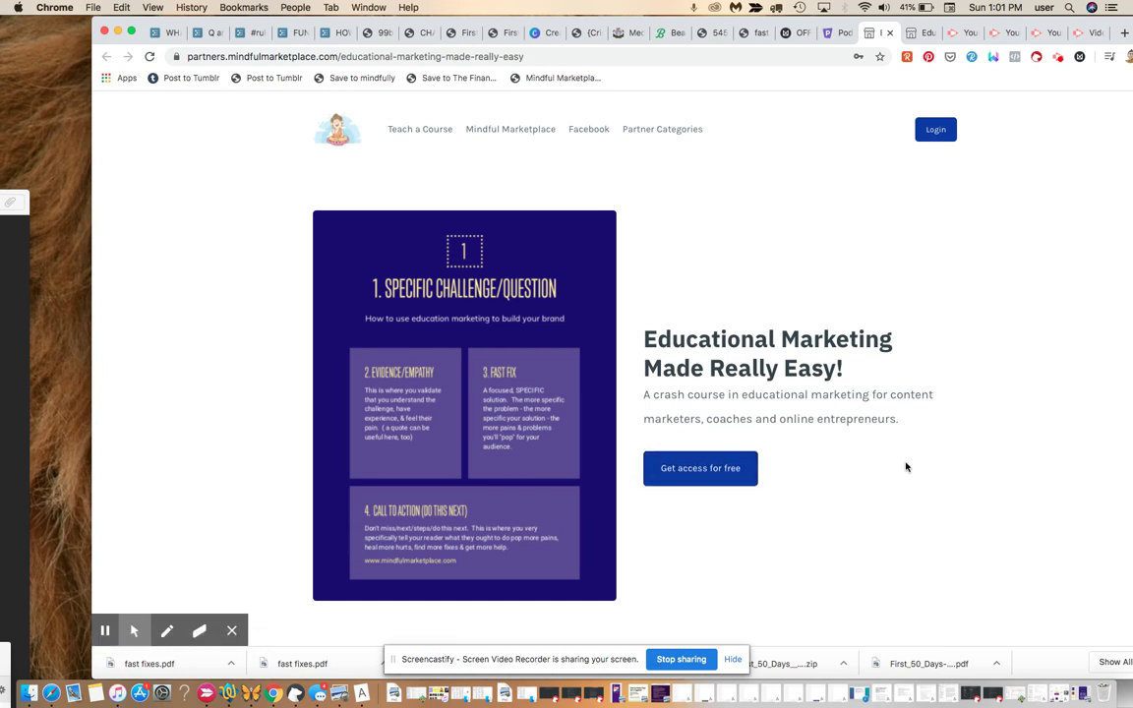
pyautogui.scroll(-5, 906, 467)
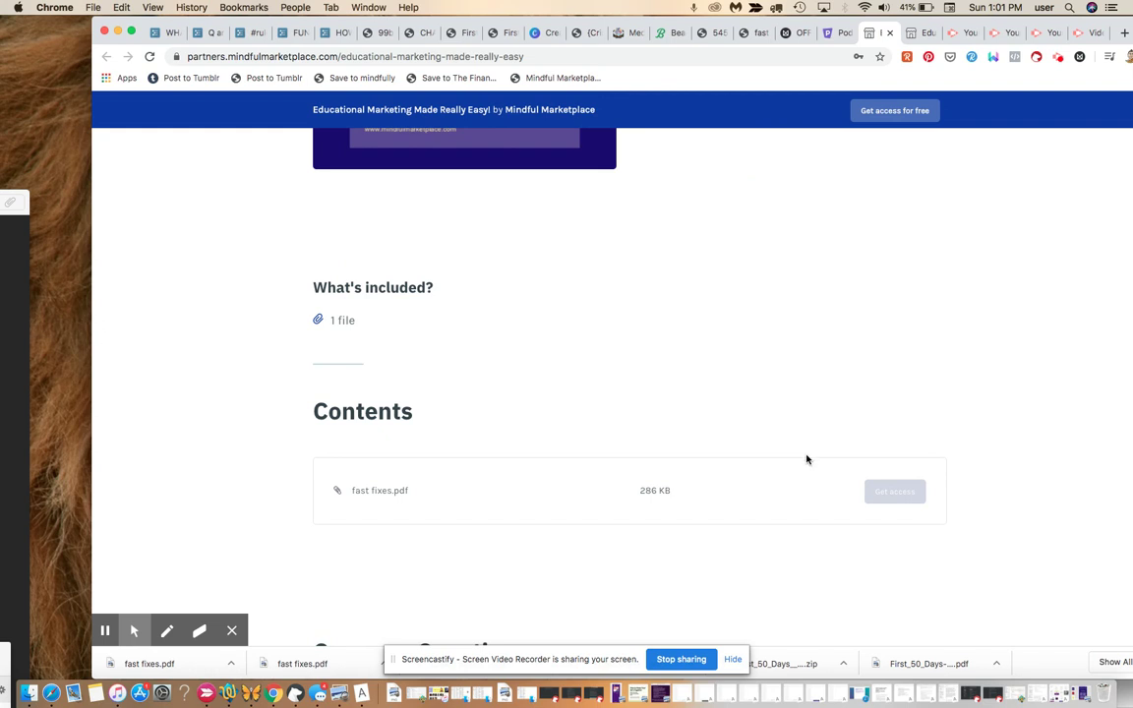
pyautogui.scroll(-3, 840, 475)
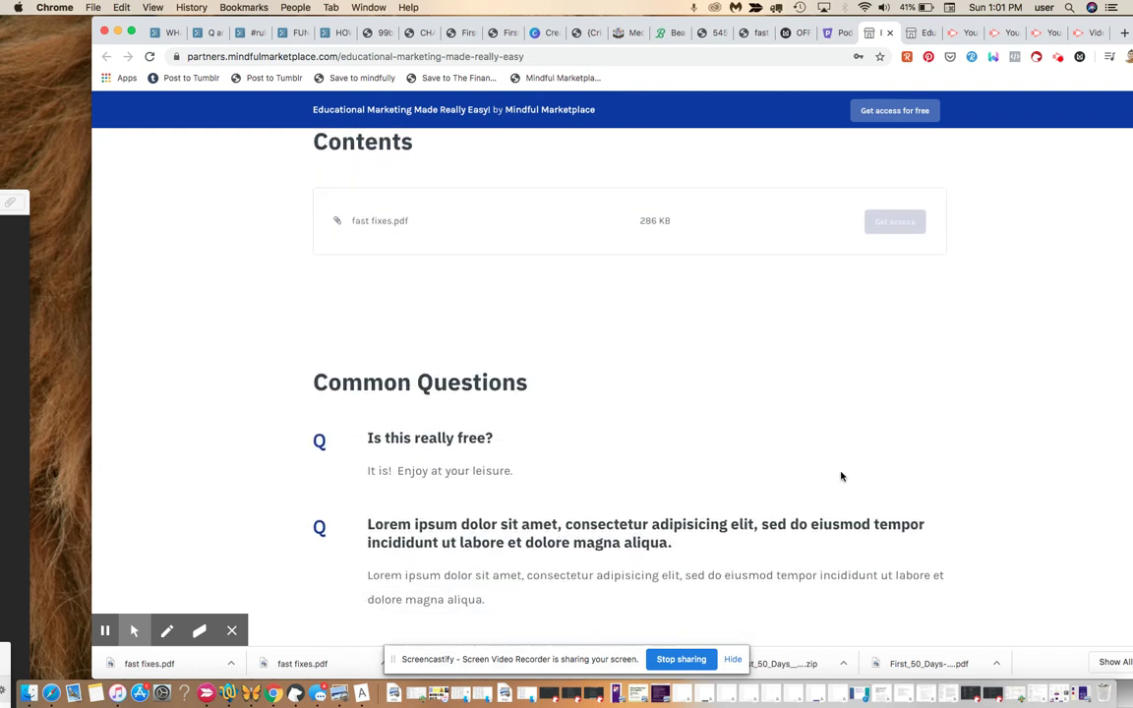
pyautogui.scroll(-2, 841, 472)
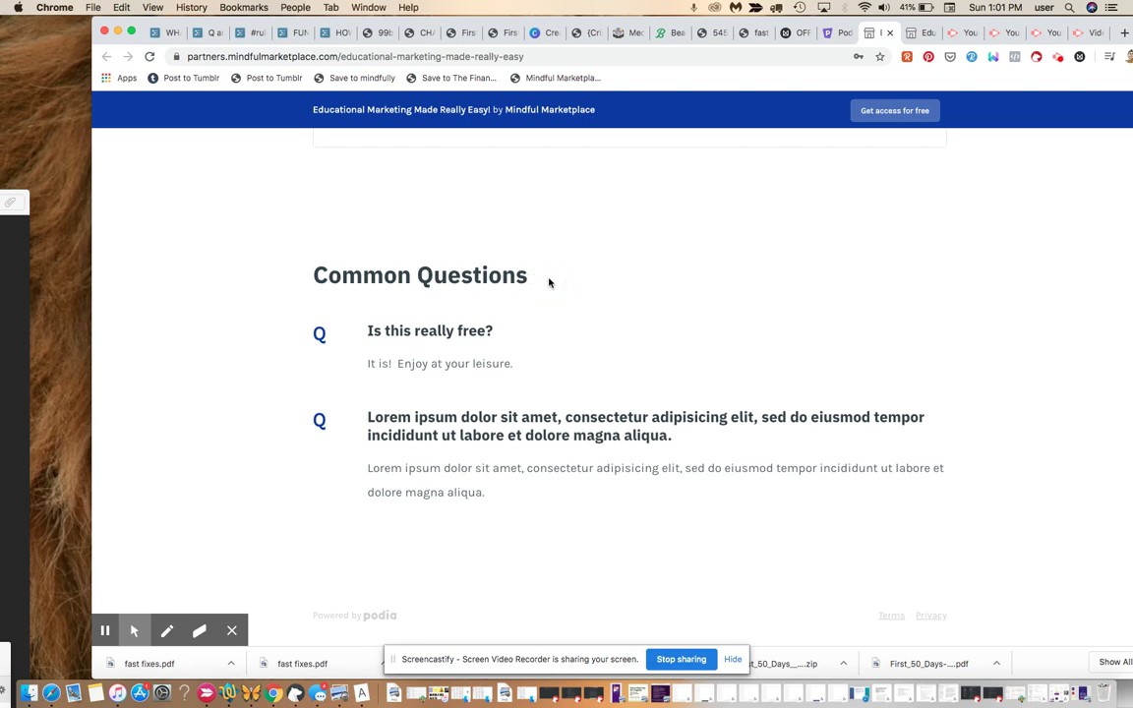
# Request free access to the download from the product page, entering the buyer's email address and accepting the Terms of Service and Privacy Policy
pyautogui.scroll(5, 549, 283)
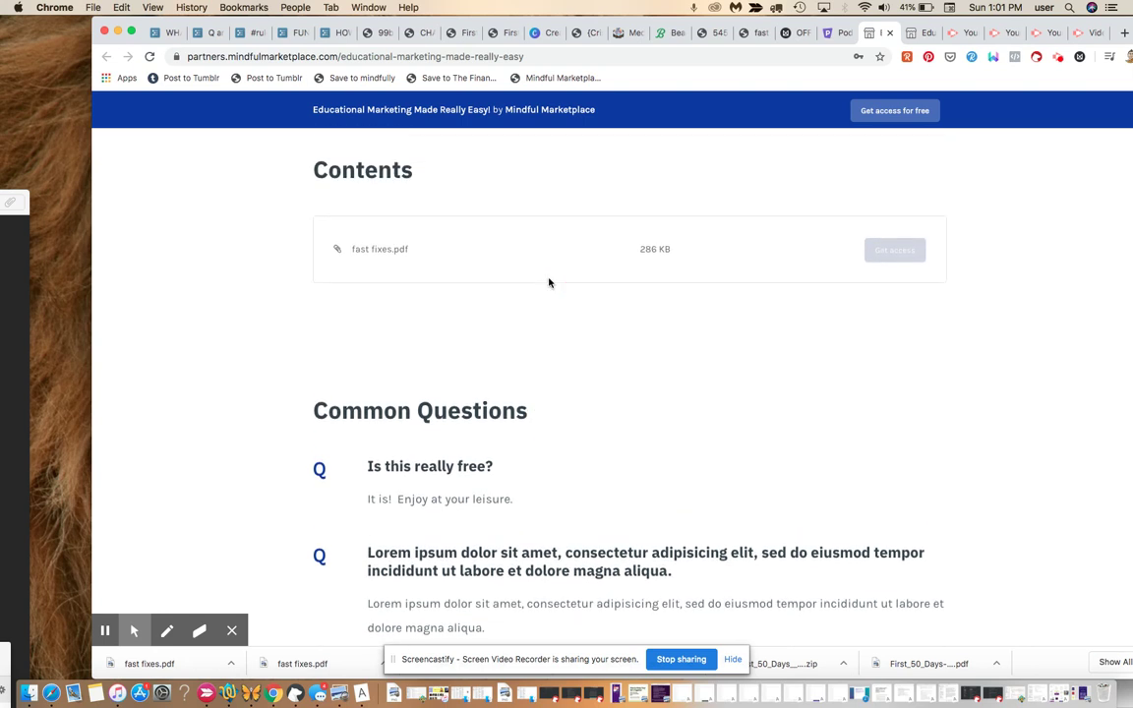
pyautogui.scroll(4, 549, 282)
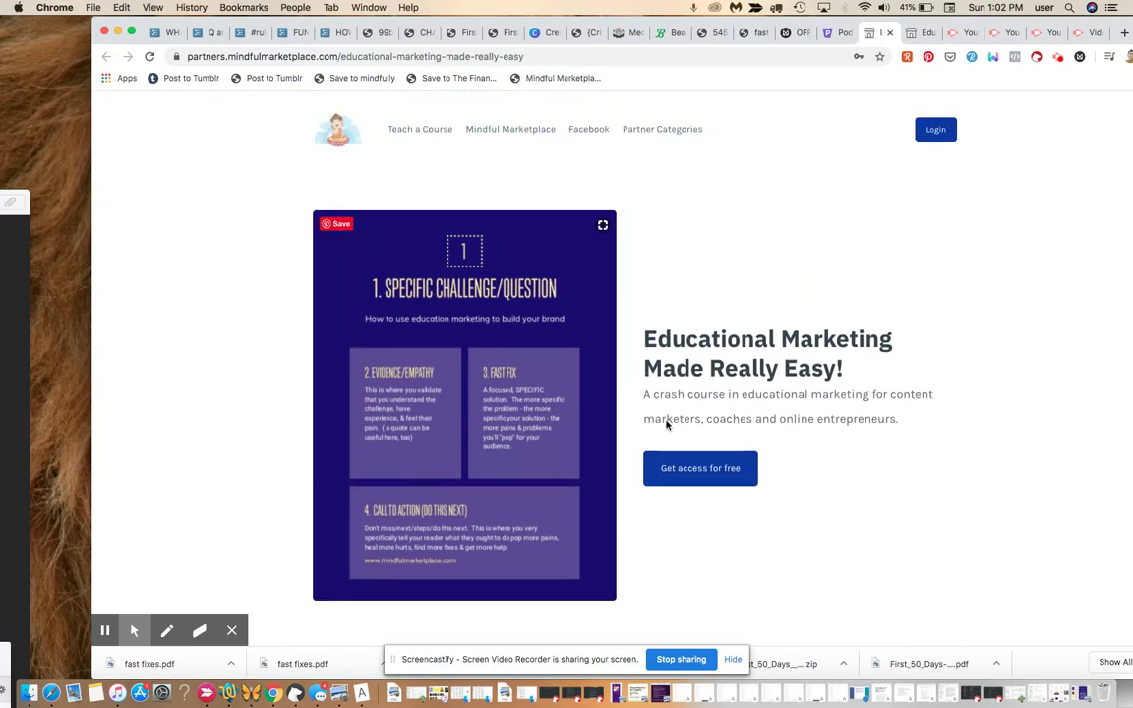
pyautogui.click(701, 469)
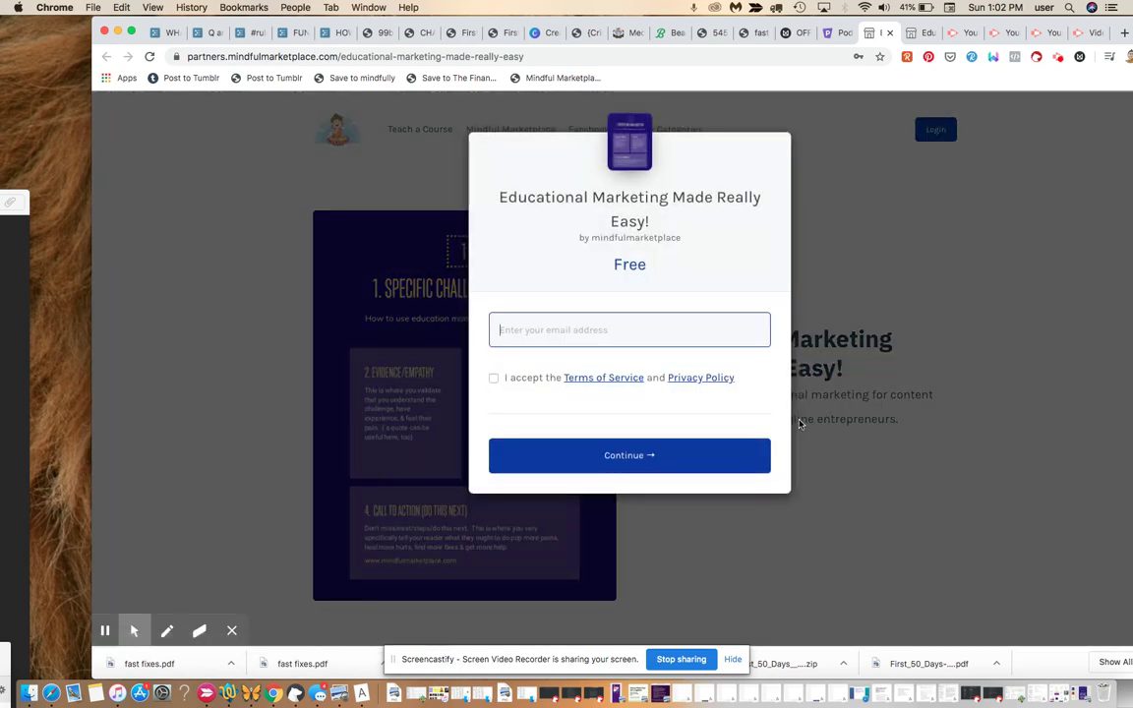
pyautogui.write('ianr')
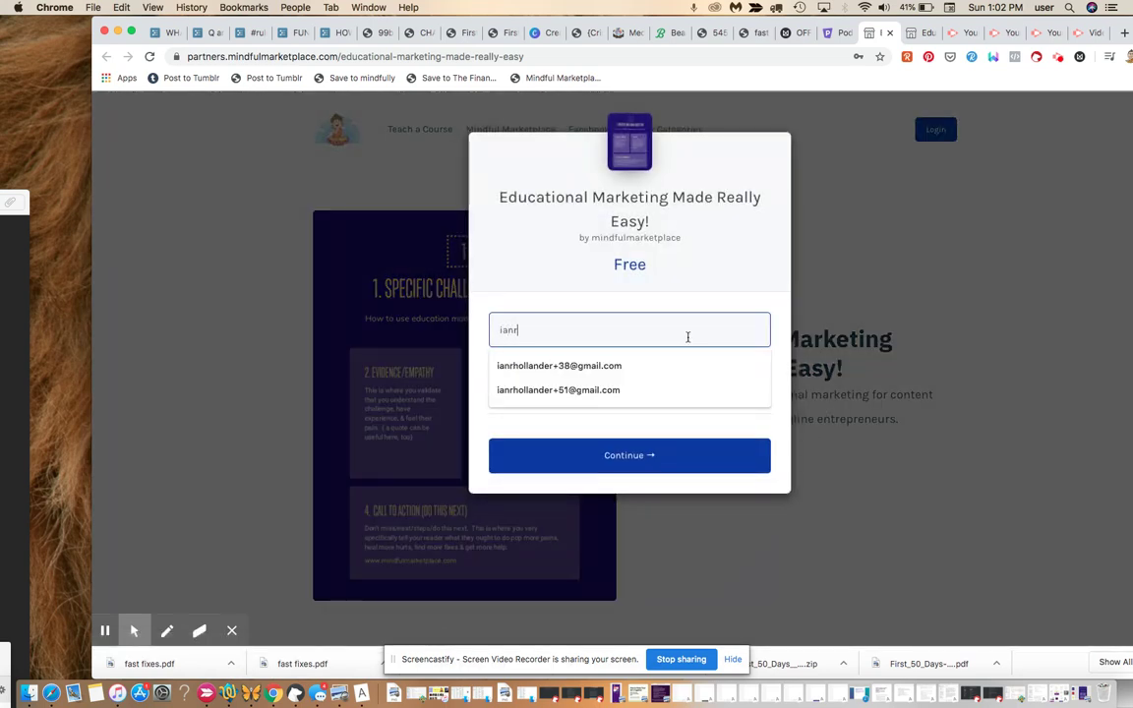
pyautogui.click(642, 367)
pyautogui.click(494, 379)
pyautogui.click(629, 452)
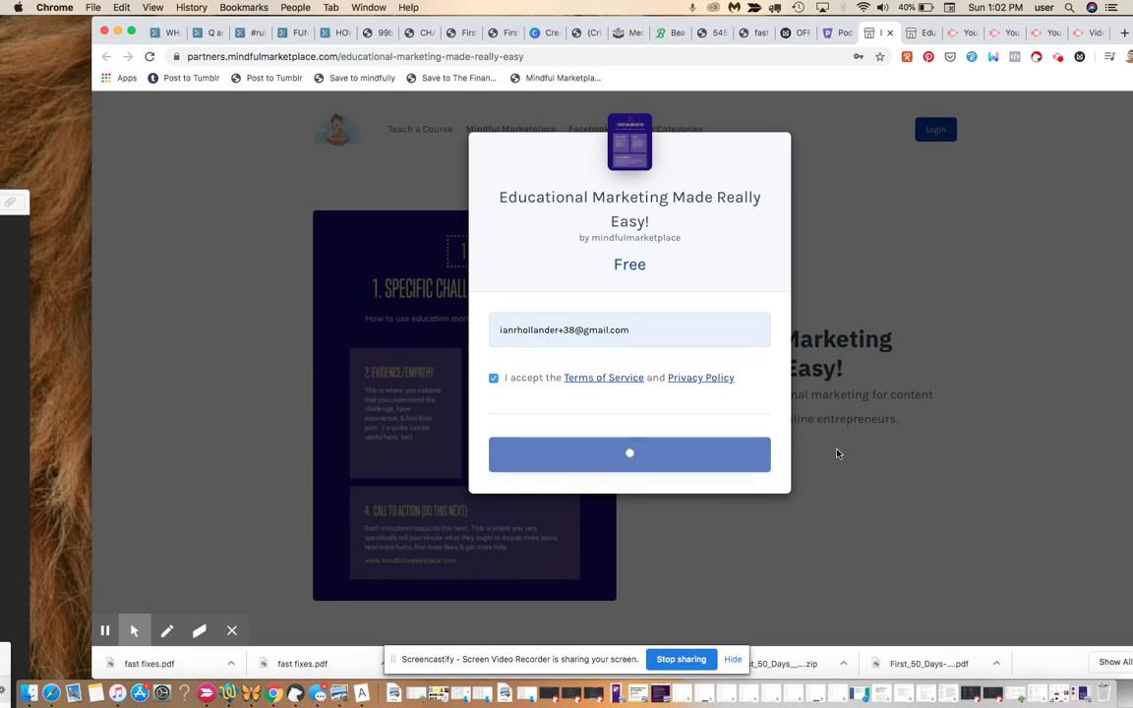
# Try to continue with the account password and decline the browser's offer to update the saved password
pyautogui.click(683, 329)
pyautogui.write('••')
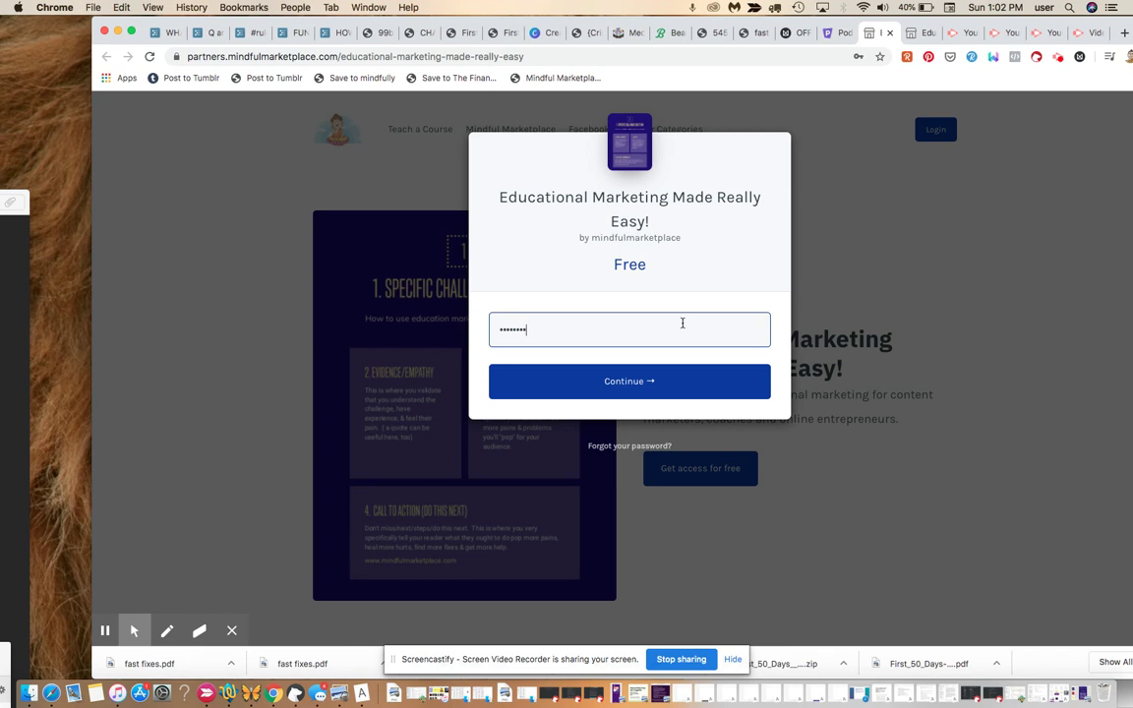
pyautogui.click(681, 386)
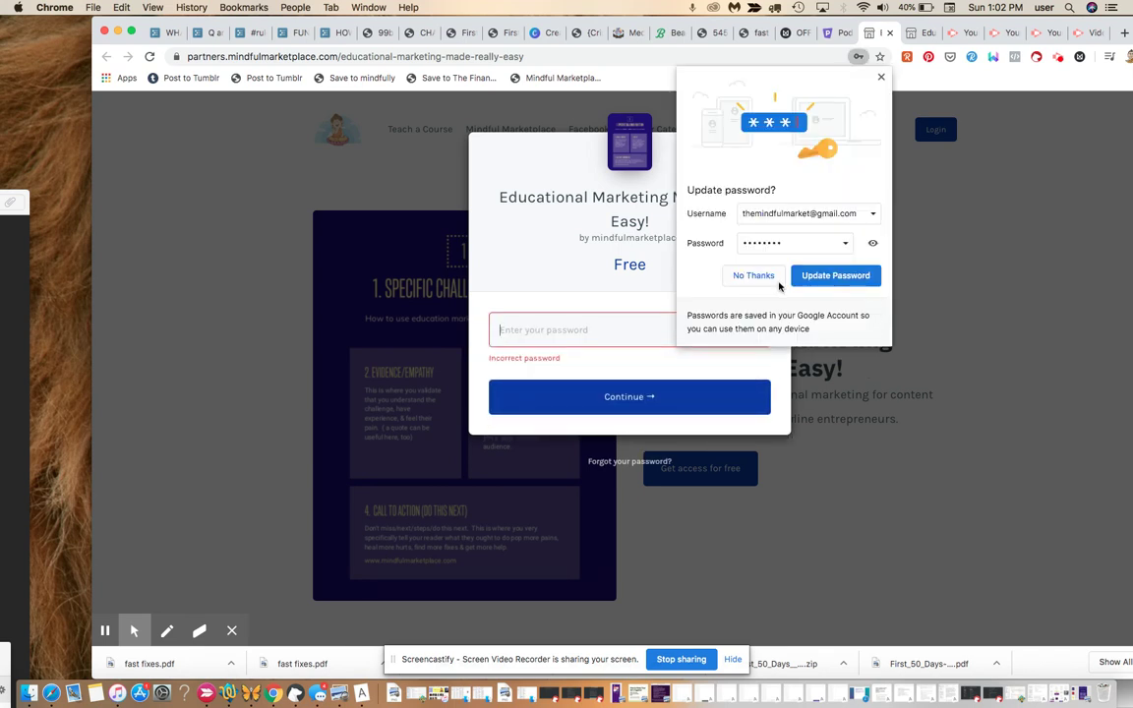
pyautogui.click(777, 281)
pyautogui.click(715, 315)
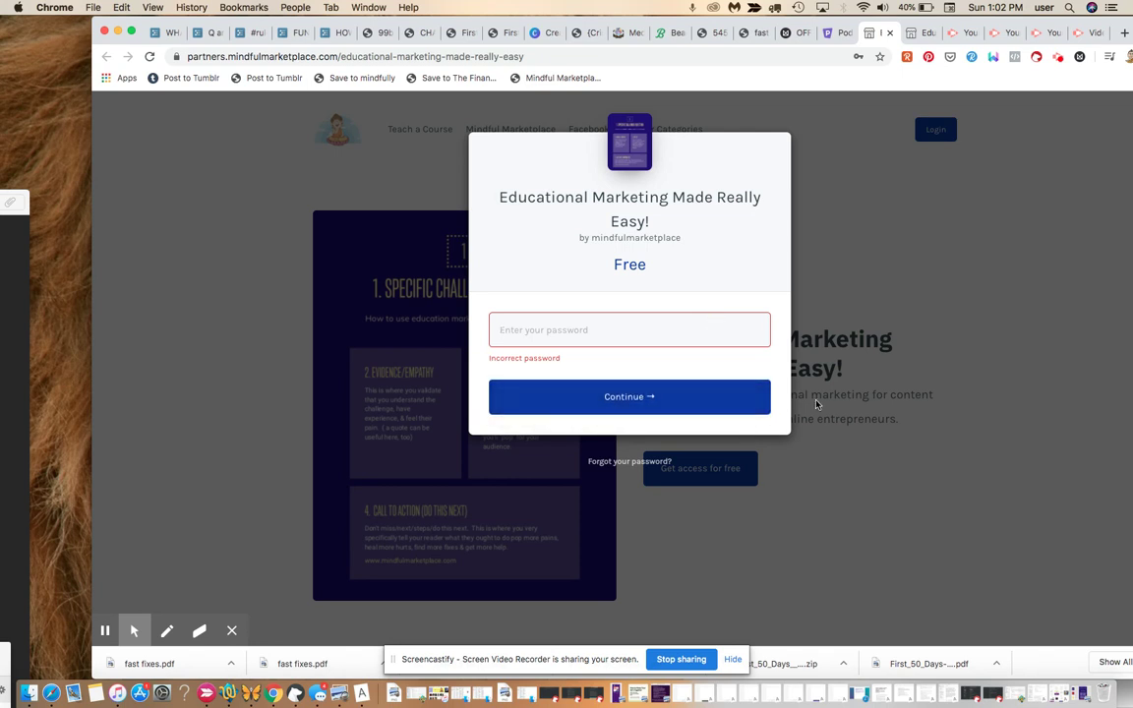